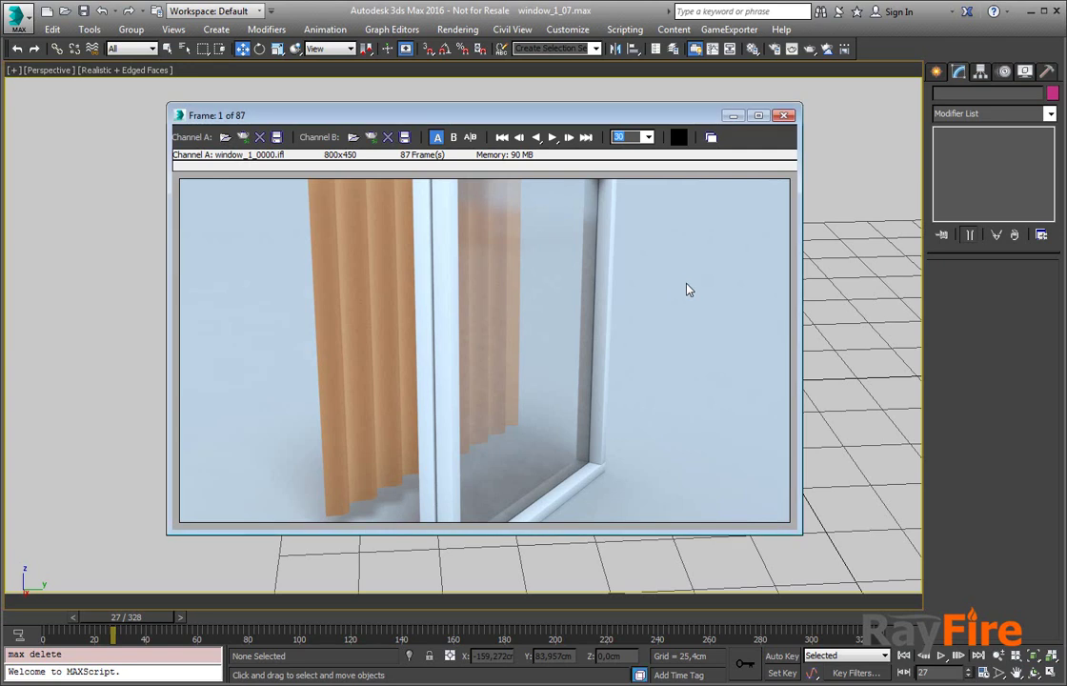
# Review the rendered frames of the window breaking in the sequence player, then minimize the player
pyautogui.moveTo(485, 116); pyautogui.dragTo(460, 113)
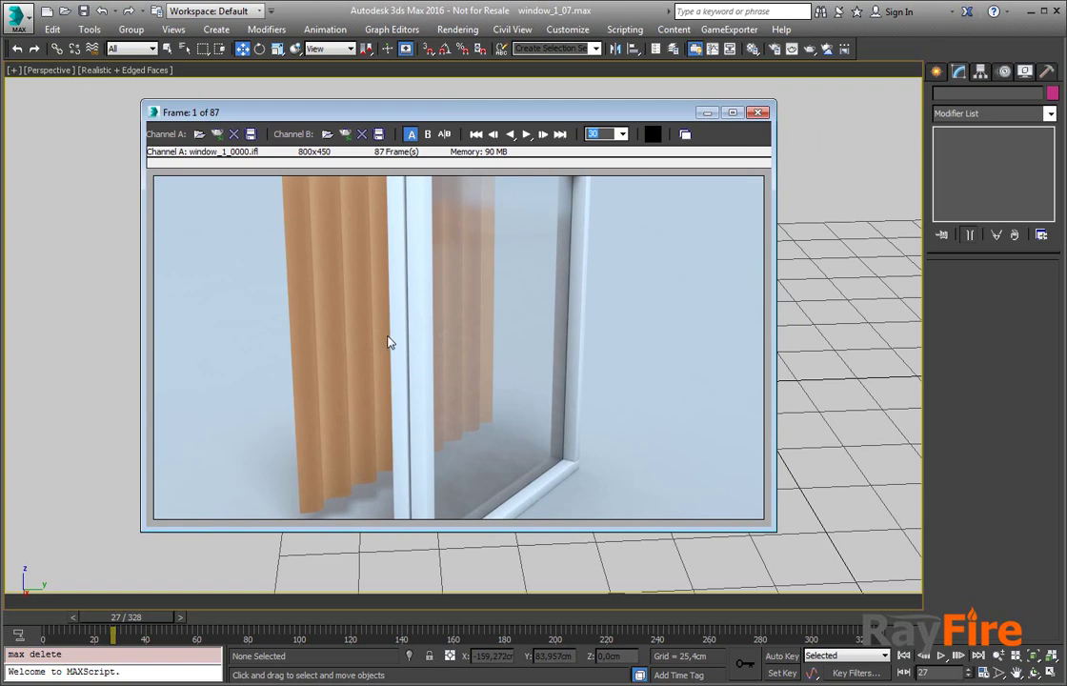
pyautogui.moveTo(379, 118); pyautogui.dragTo(351, 129)
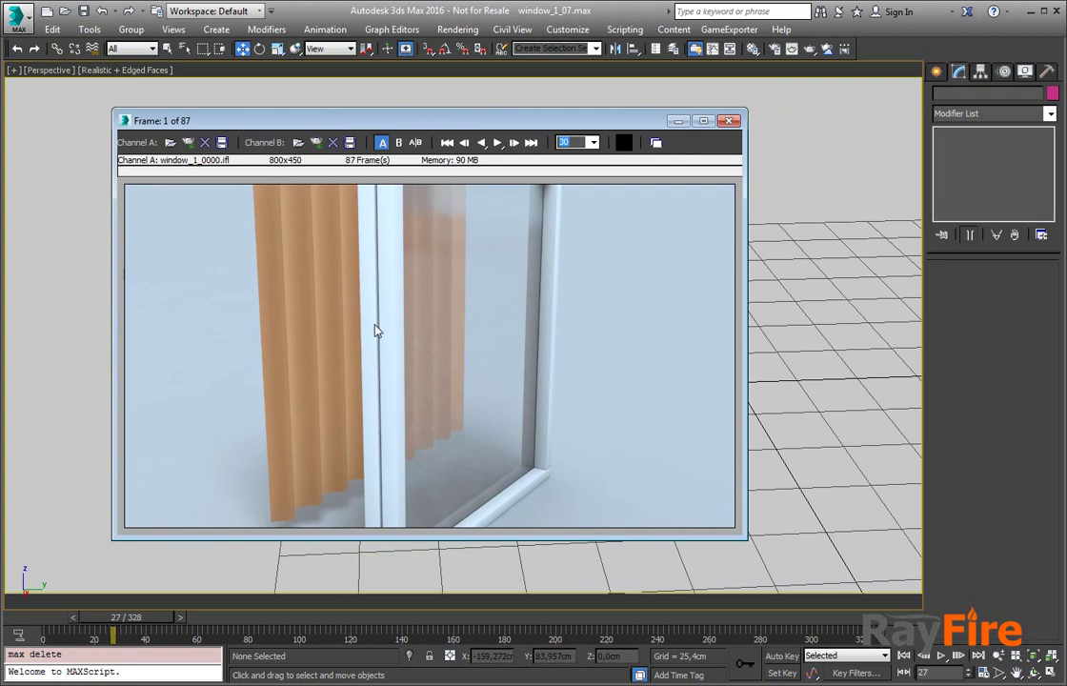
pyautogui.moveTo(411, 116); pyautogui.dragTo(453, 122)
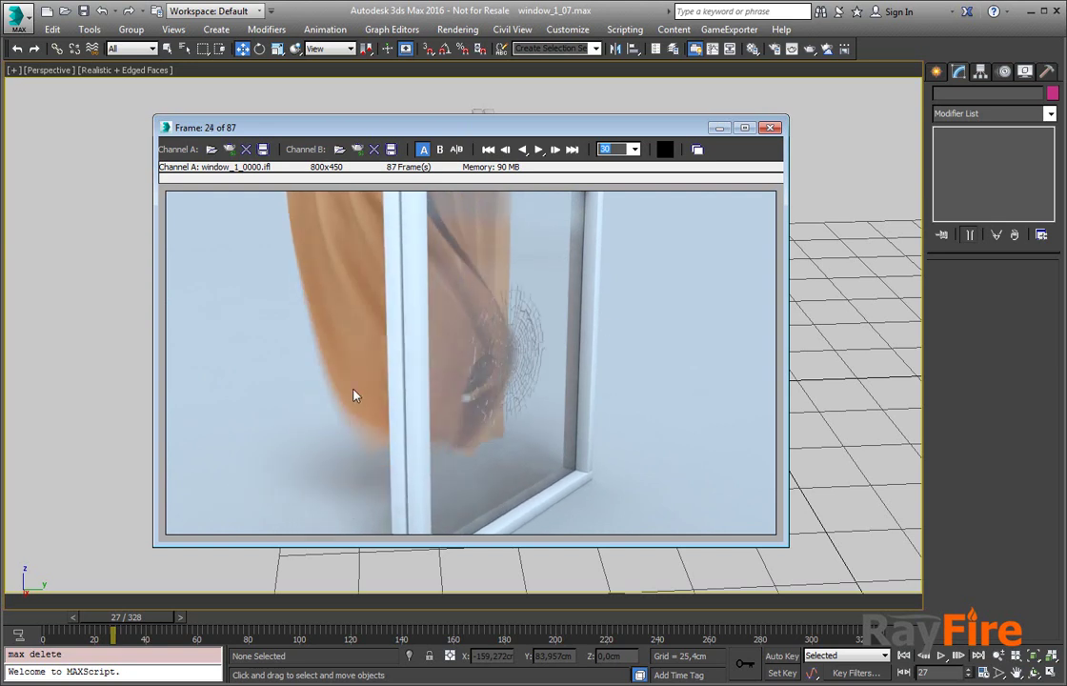
pyautogui.moveTo(346, 407); pyautogui.dragTo(343, 354)
pyautogui.click(721, 129)
# Advance the scene animation to frame 93 and select the cloth curtain to examine its modifiers
pyautogui.keyDown('alt'); pyautogui.moveTo(503, 253); pyautogui.dragTo(415, 268, button='middle'); pyautogui.keyUp('alt')
pyautogui.click(557, 261)
pyautogui.scroll(2, 557, 261)
pyautogui.moveTo(147, 617); pyautogui.dragTo(312, 617)
pyautogui.press('w')
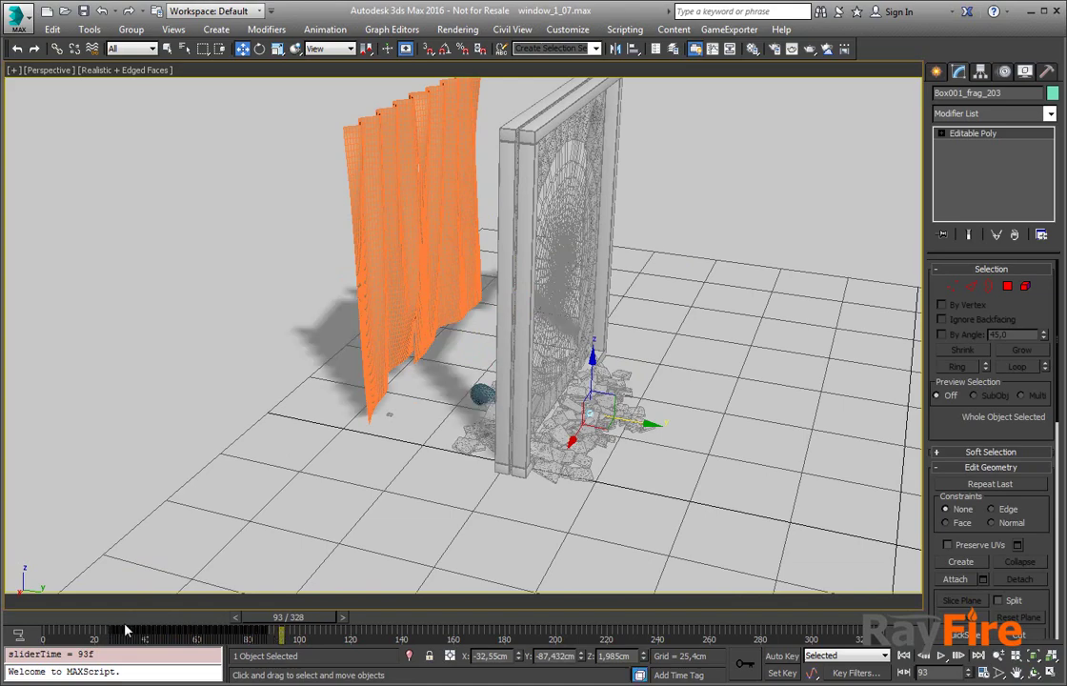
pyautogui.click(400, 238)
pyautogui.moveTo(396, 264); pyautogui.dragTo(328, 348, button='middle')
pyautogui.scroll(2, 379, 282)
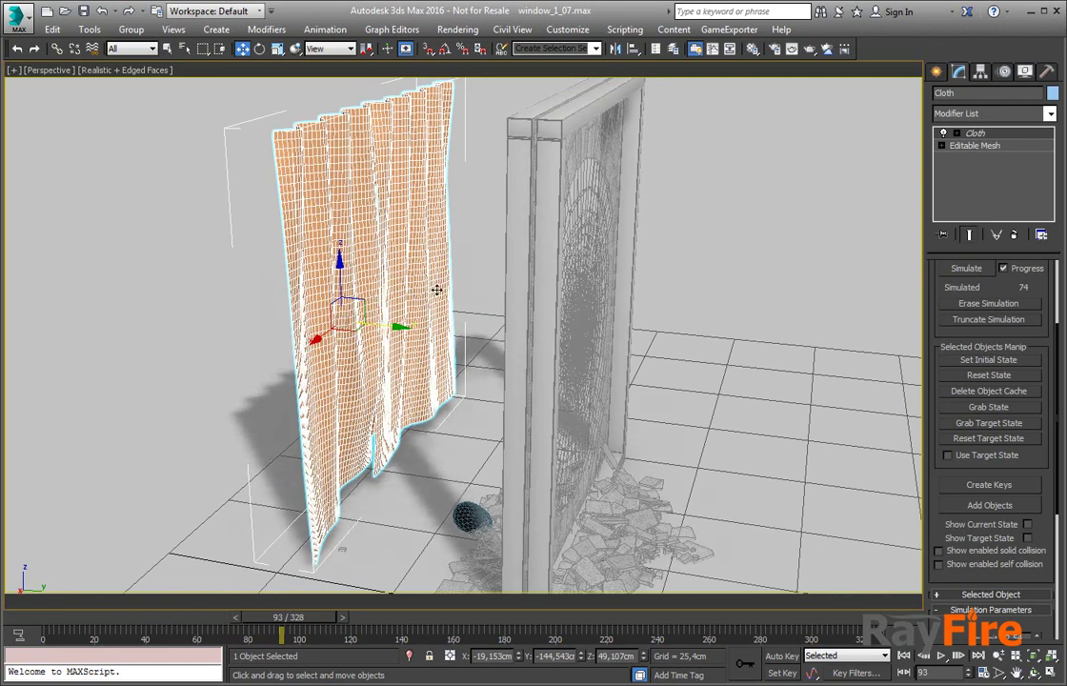
# Select the glass pane and scrub the animation back to frames 73 and 28, ending at 34, to examine how it shatters
pyautogui.keyDown('alt'); pyautogui.moveTo(436, 289); pyautogui.dragTo(394, 297, button='middle'); pyautogui.keyUp('alt')
pyautogui.moveTo(549, 350); pyautogui.dragTo(490, 304, button='middle')
pyautogui.click(505, 313)
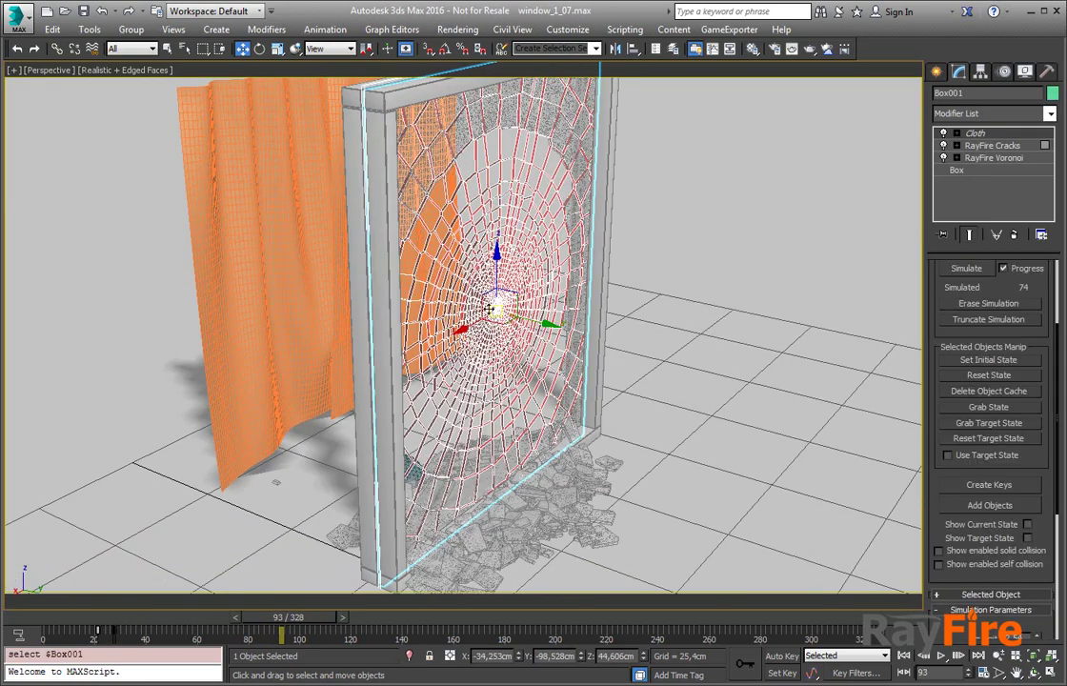
pyautogui.moveTo(318, 611); pyautogui.dragTo(270, 610)
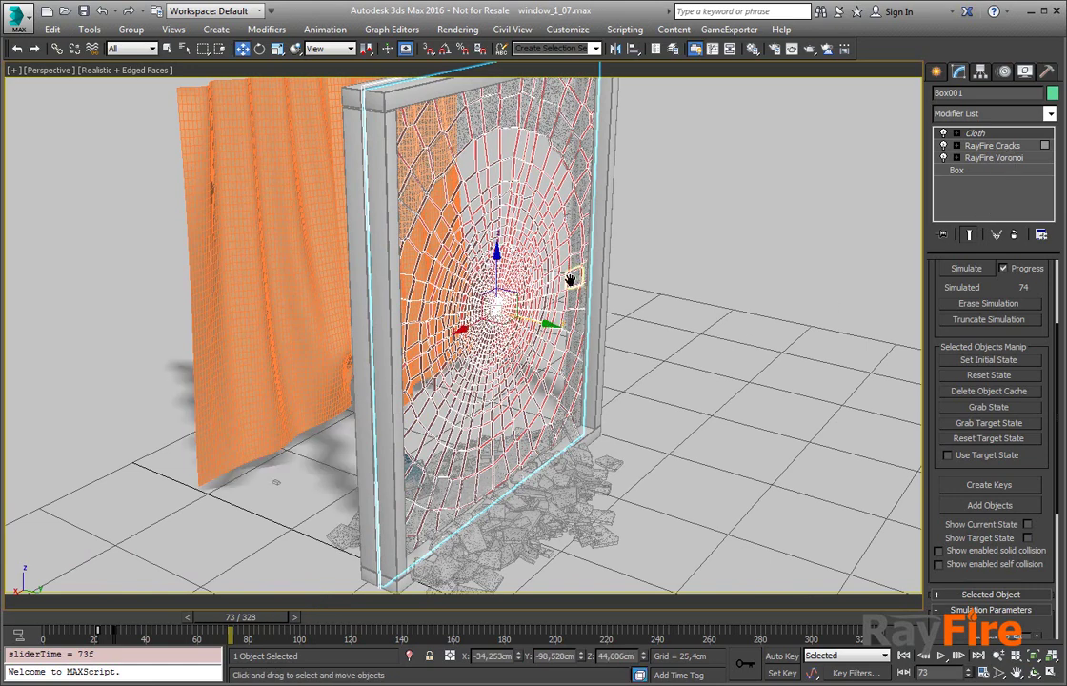
pyautogui.keyDown('alt'); pyautogui.moveTo(573, 279); pyautogui.dragTo(550, 241, button='middle'); pyautogui.keyUp('alt')
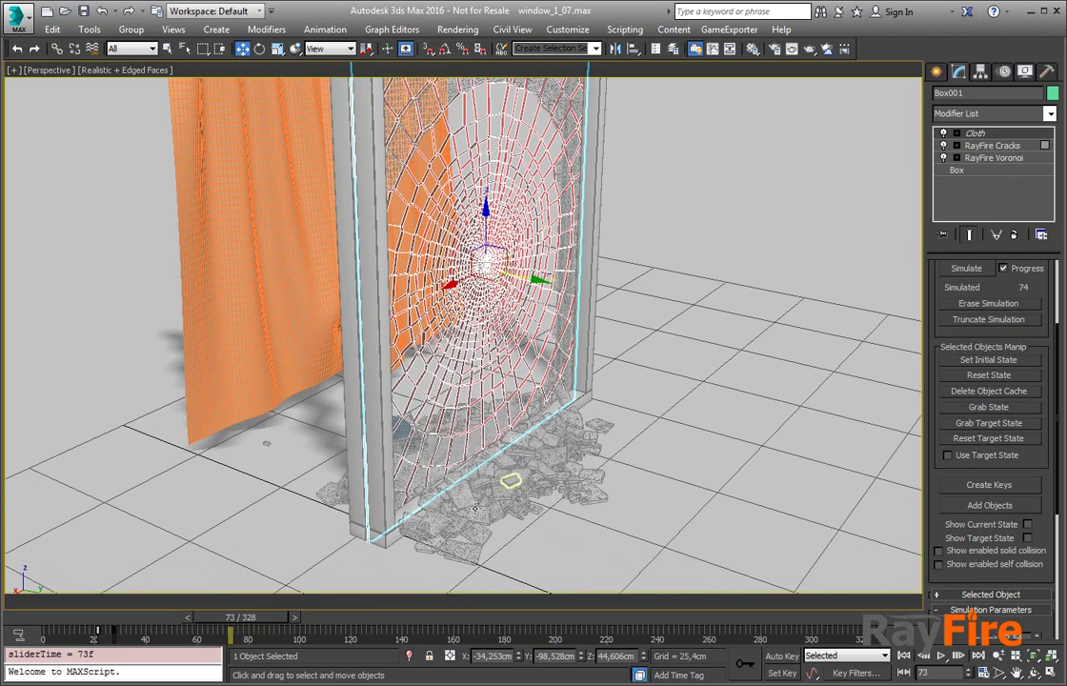
pyautogui.keyDown('alt'); pyautogui.moveTo(488, 232); pyautogui.dragTo(474, 308, button='middle'); pyautogui.keyUp('alt')
pyautogui.moveTo(285, 610); pyautogui.dragTo(138, 637)
pyautogui.press('w')
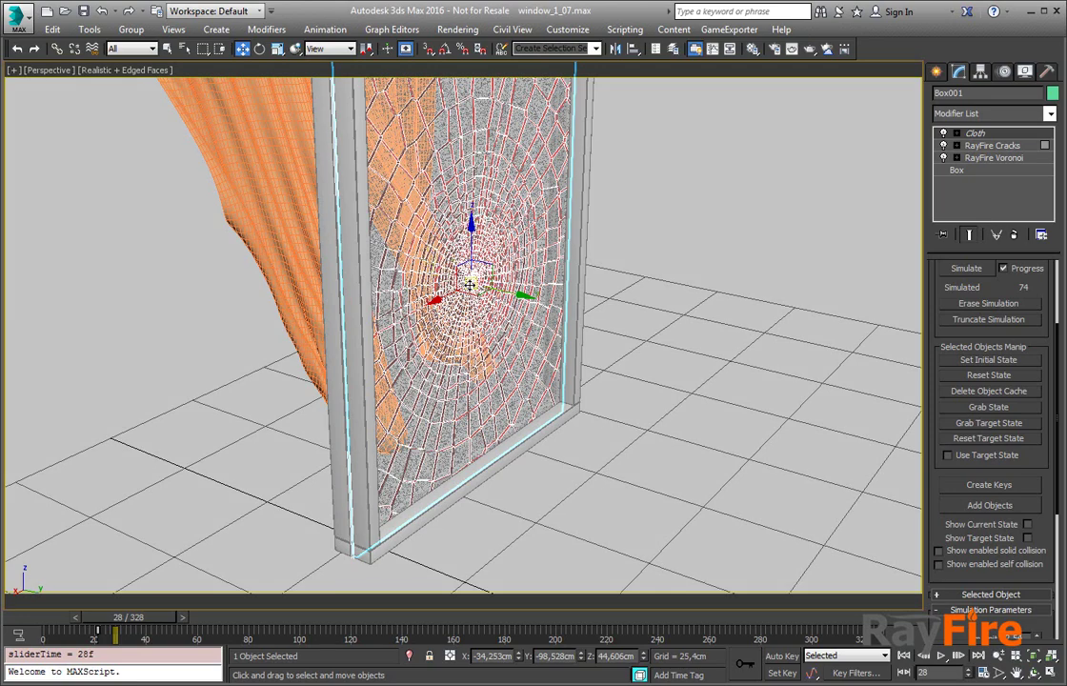
pyautogui.moveTo(115, 635); pyautogui.dragTo(130, 635)
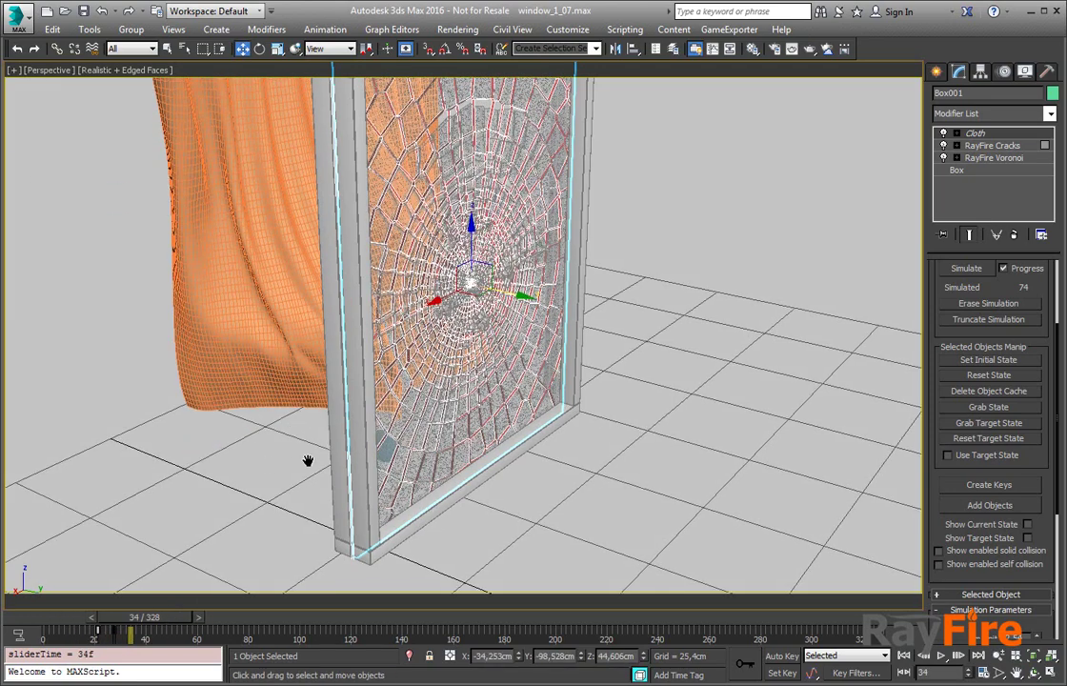
# Create an RF Cache object on the ground in front of the curtain and open its parameters
pyautogui.scroll(-5, 312, 453)
pyautogui.click(937, 71)
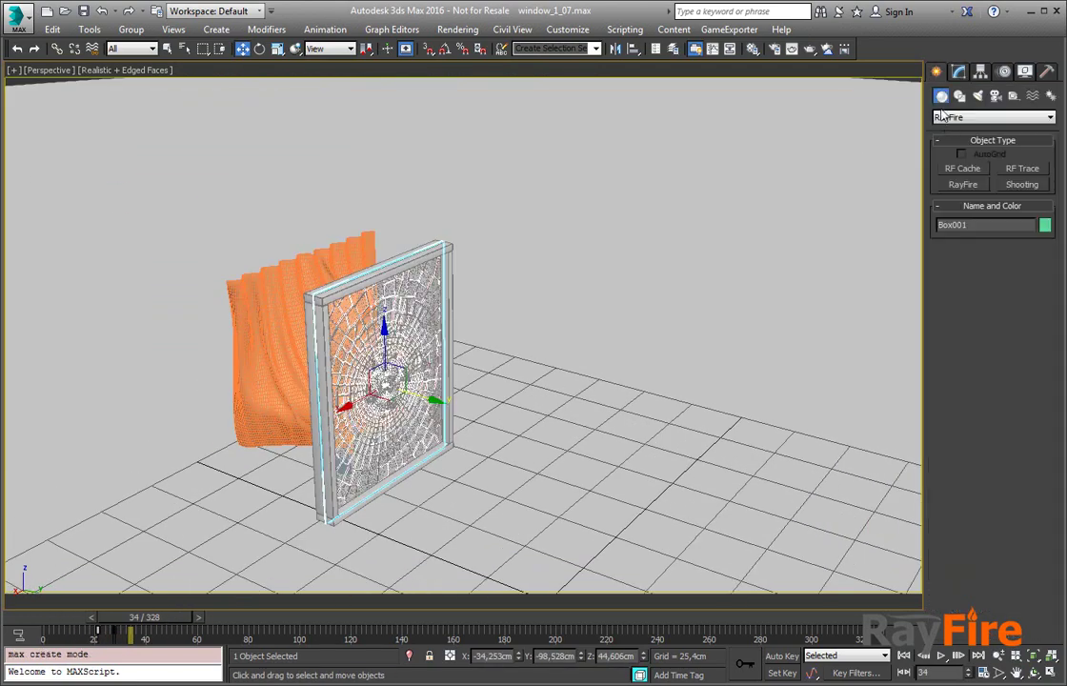
pyautogui.click(962, 169)
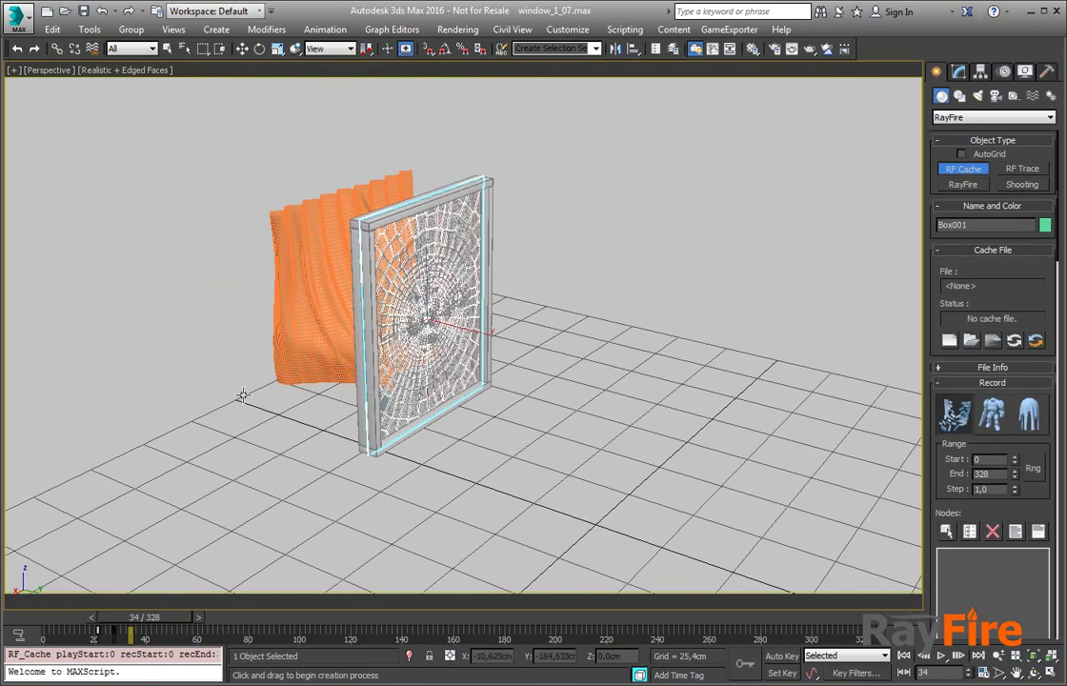
pyautogui.moveTo(241, 388); pyautogui.dragTo(276, 400)
pyautogui.keyDown('alt'); pyautogui.moveTo(286, 390); pyautogui.dragTo(581, 325, button='middle'); pyautogui.keyUp('alt')
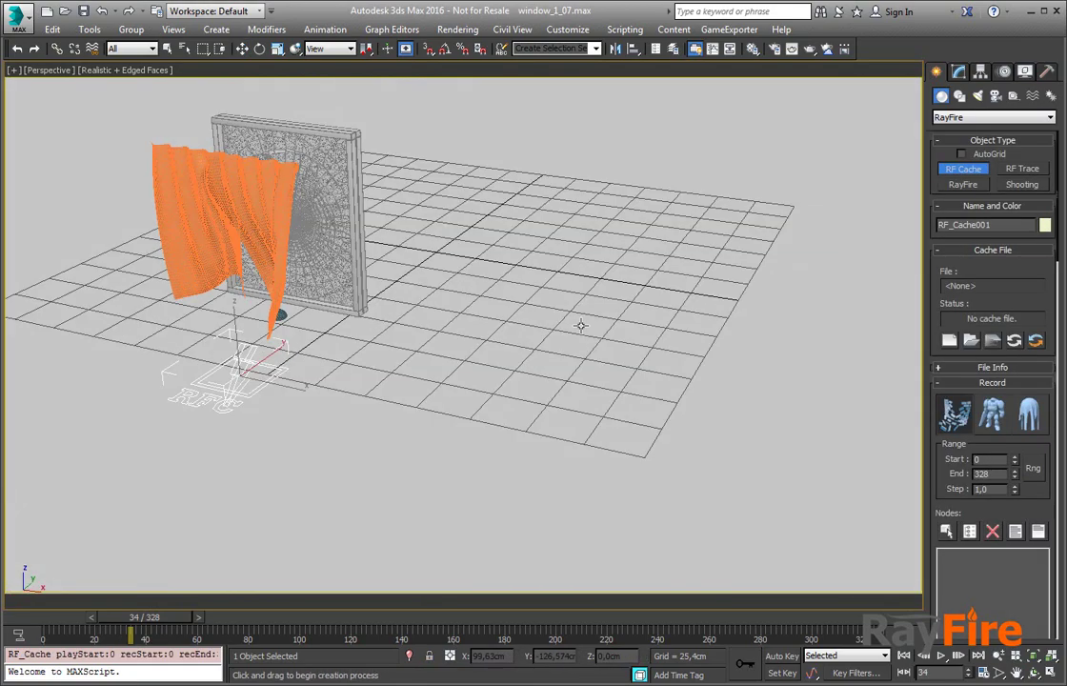
pyautogui.click(958, 72)
pyautogui.press('z')
# Enable deformation and topology recording for the cache and set the end of its recording range to 100
pyautogui.moveTo(691, 262); pyautogui.dragTo(694, 304, button='middle')
pyautogui.scroll(-3, 693, 303)
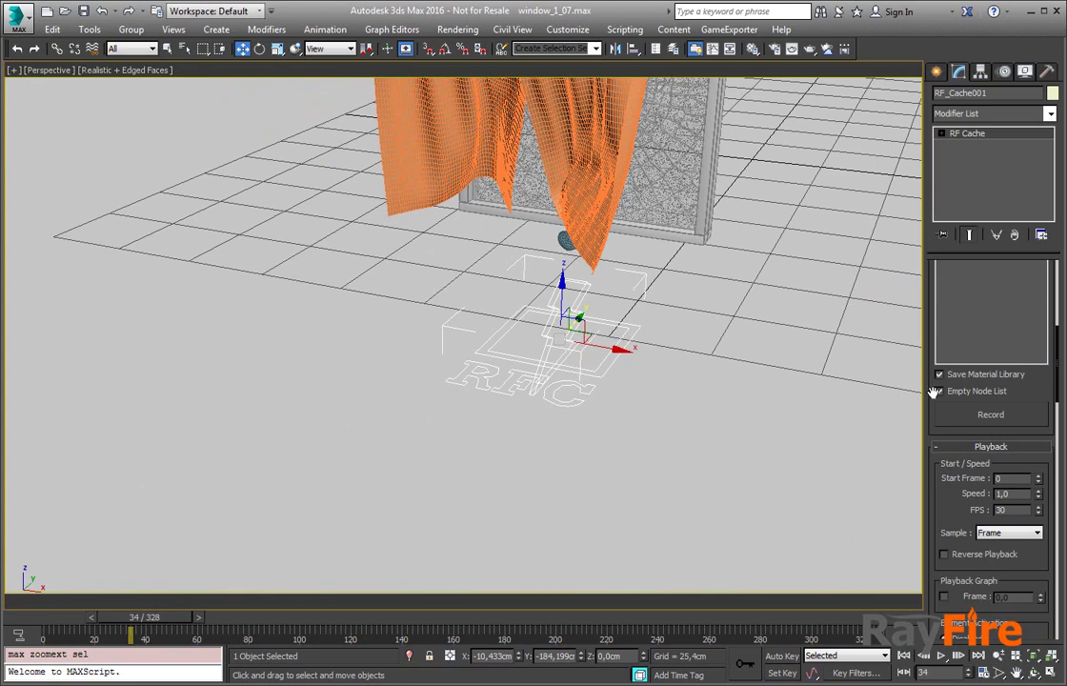
pyautogui.scroll(5, 933, 392)
pyautogui.moveTo(653, 242); pyautogui.dragTo(541, 394, button='middle')
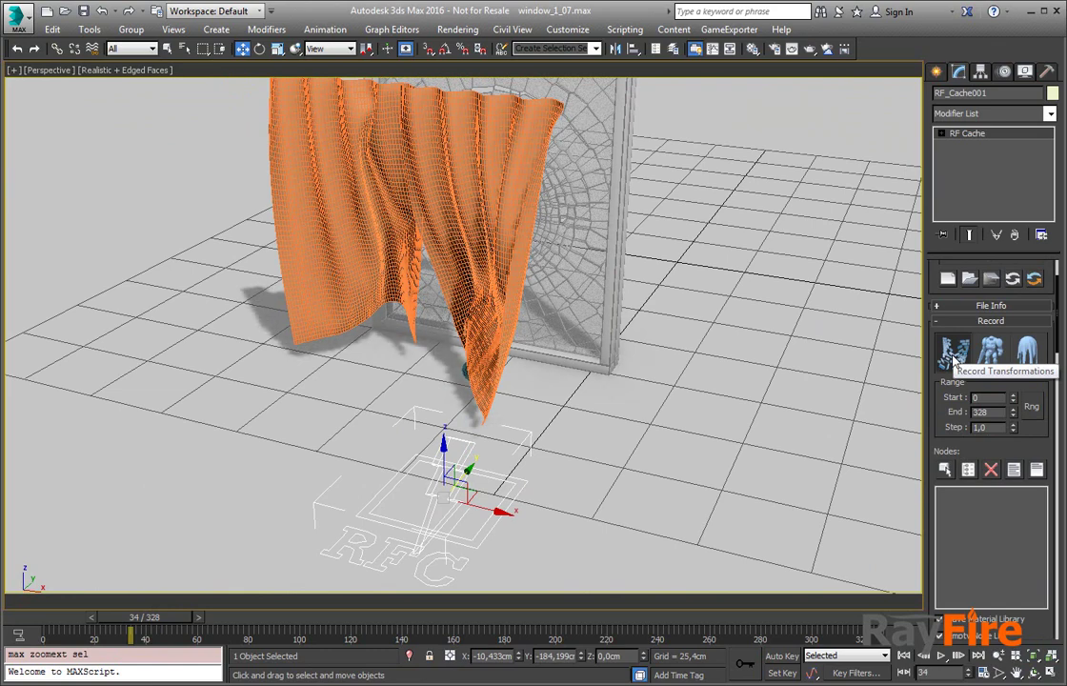
pyautogui.moveTo(661, 296); pyautogui.dragTo(657, 305, button='middle')
pyautogui.scroll(-3, 657, 304)
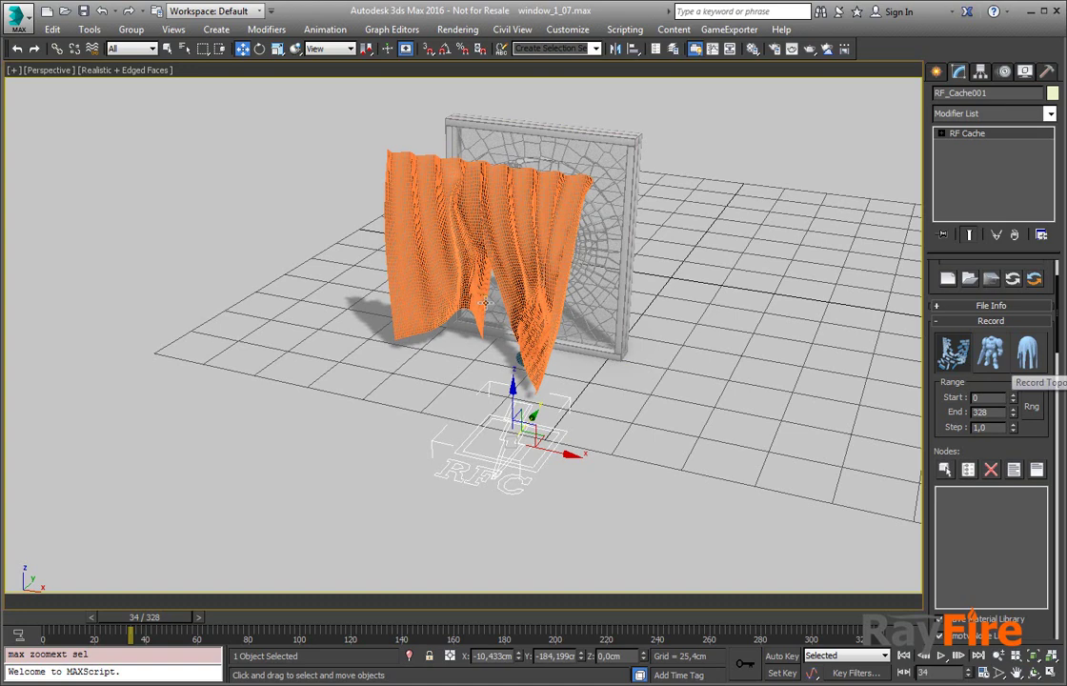
pyautogui.moveTo(545, 312); pyautogui.dragTo(493, 314, button='middle')
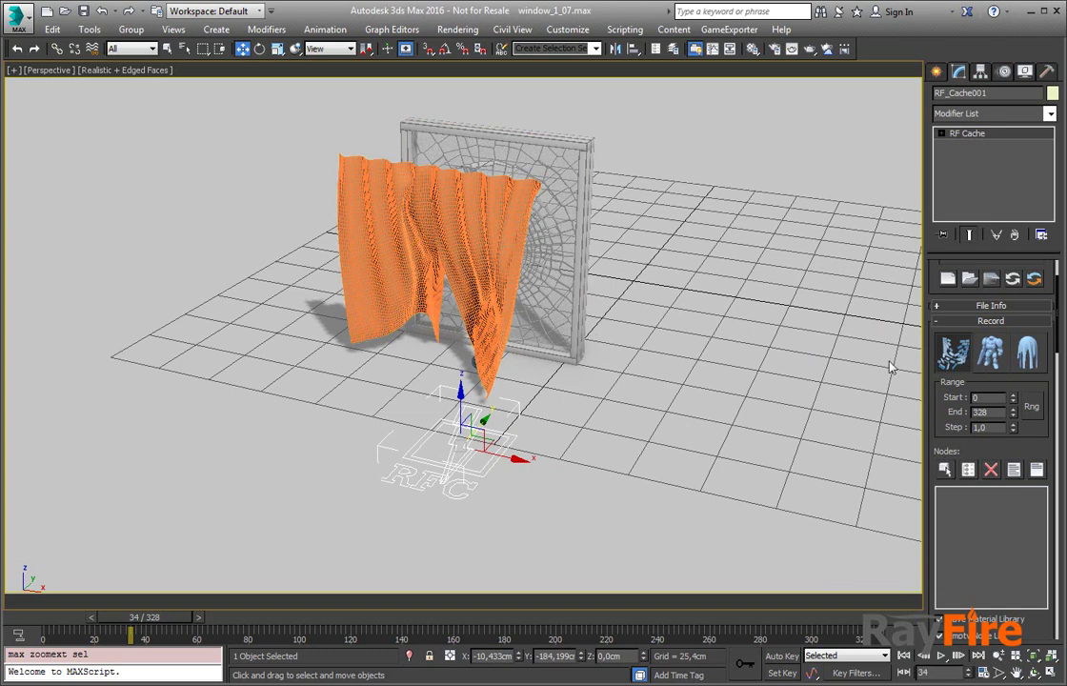
pyautogui.click(990, 354)
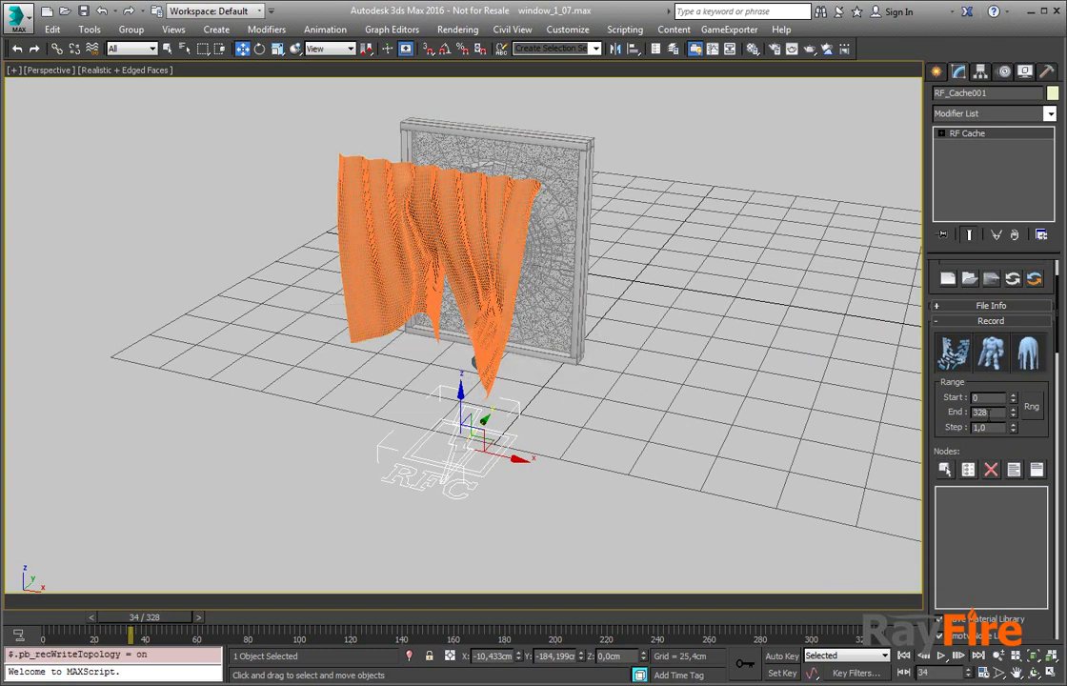
pyautogui.write('100')
pyautogui.press('Return')
# Set the end time of the scene animation to frame 100
pyautogui.click(986, 672)
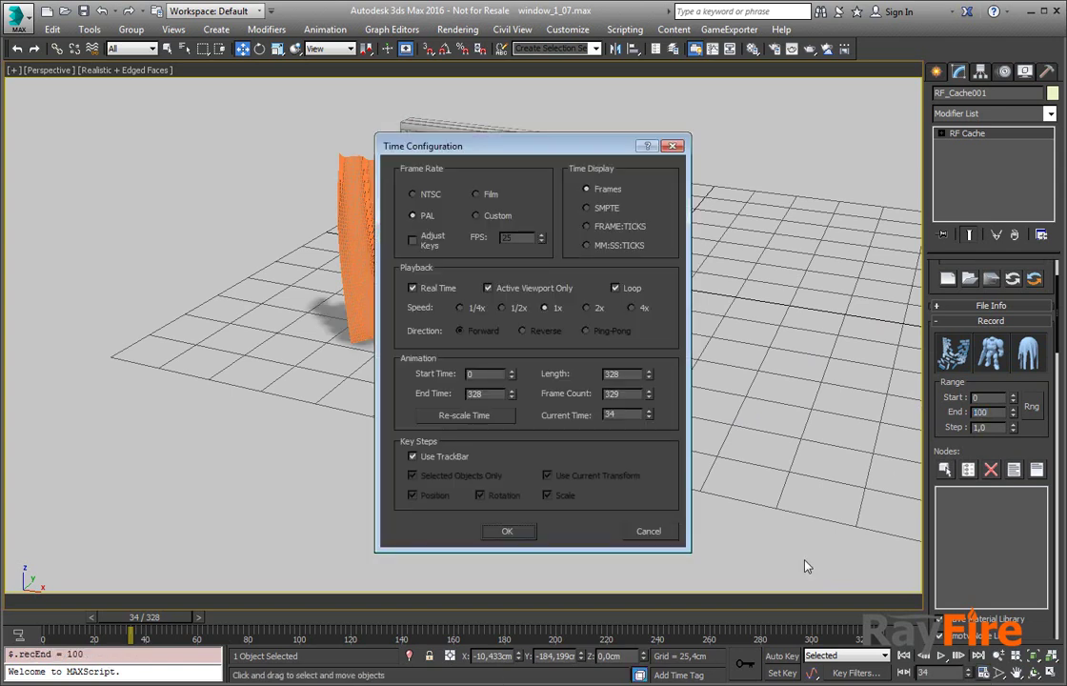
pyautogui.doubleClick(481, 394)
pyautogui.write('100')
pyautogui.press('Return')
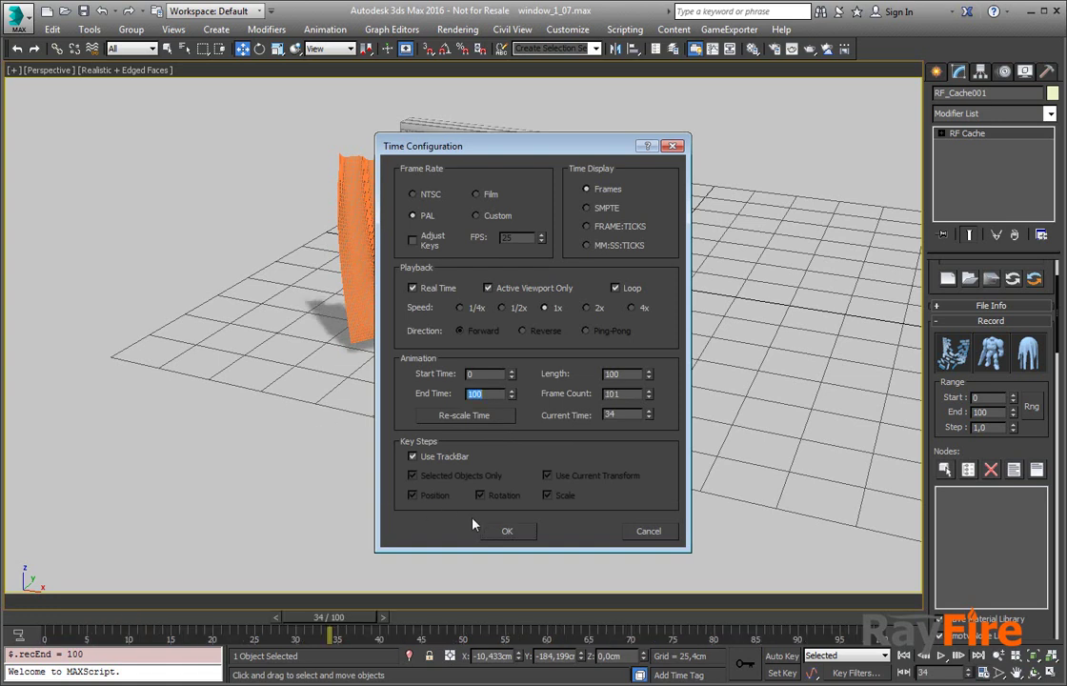
pyautogui.click(507, 531)
# Add all listed scene objects to the cache's recording node list
pyautogui.scroll(-2, 950, 403)
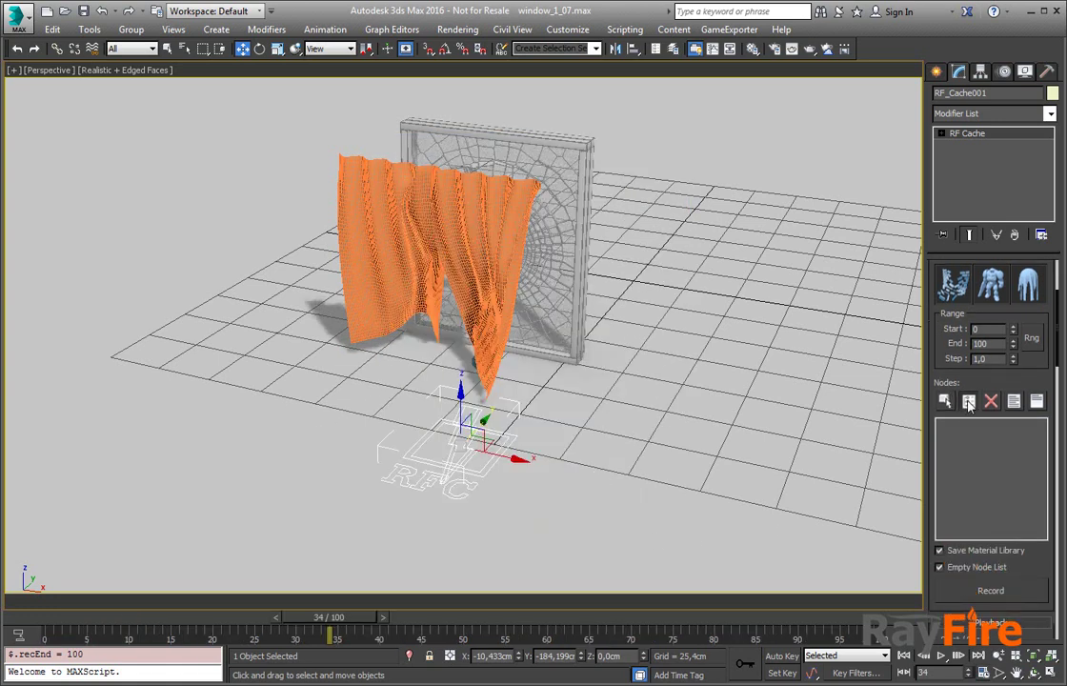
pyautogui.click(944, 401)
pyautogui.click(13, 91)
pyautogui.hotkey('ctrl', 'a')
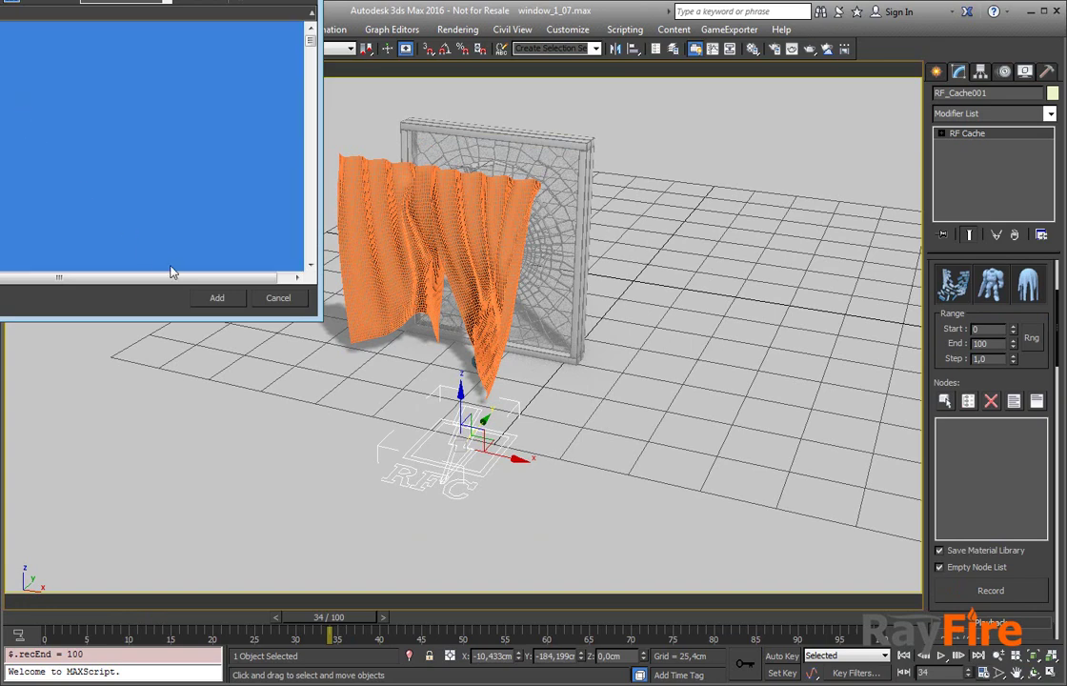
pyautogui.click(217, 297)
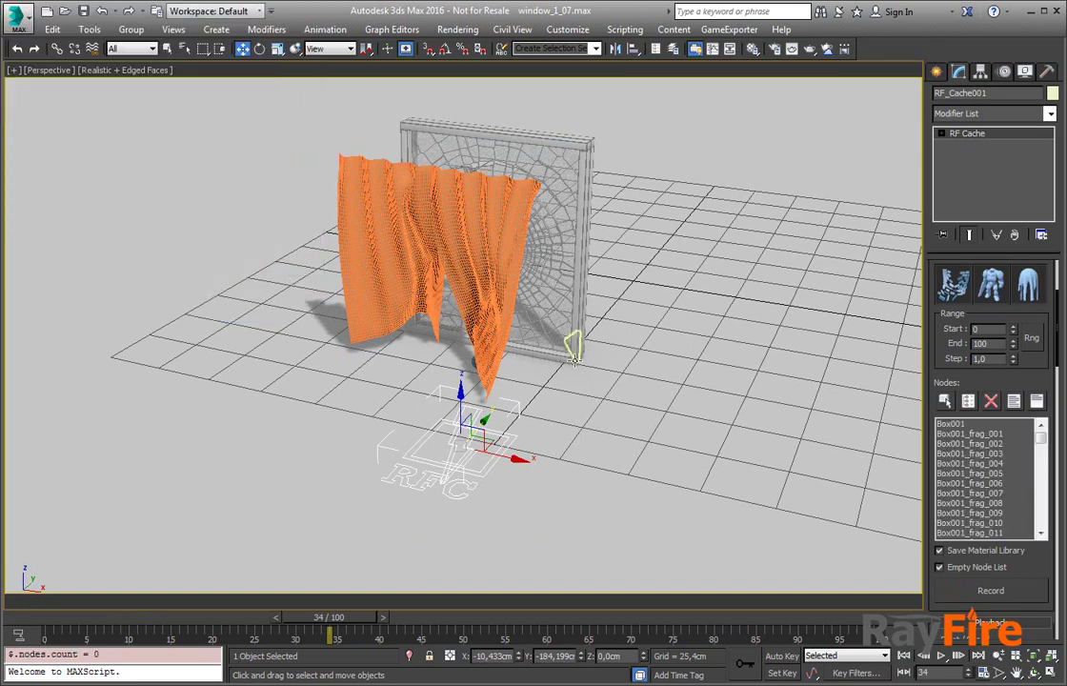
pyautogui.moveTo(602, 407); pyautogui.dragTo(553, 393, button='middle')
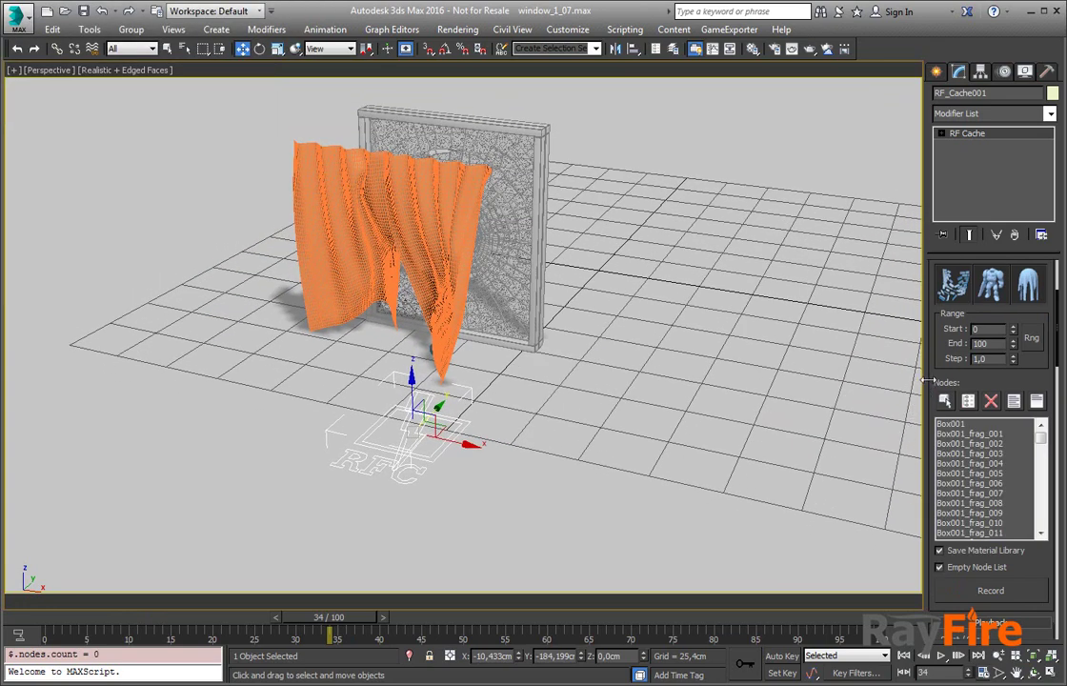
# Record the cache to a RayFire cache file named "new" in the cache folder
pyautogui.scroll(-3, 957, 541)
pyautogui.click(959, 523)
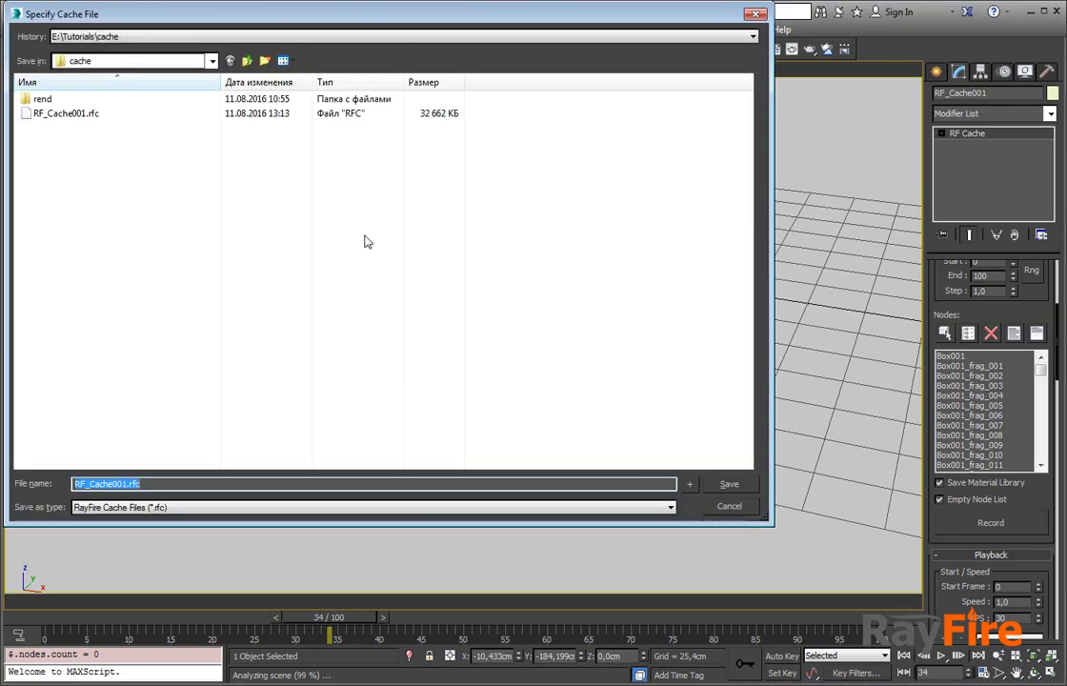
pyautogui.click(59, 116)
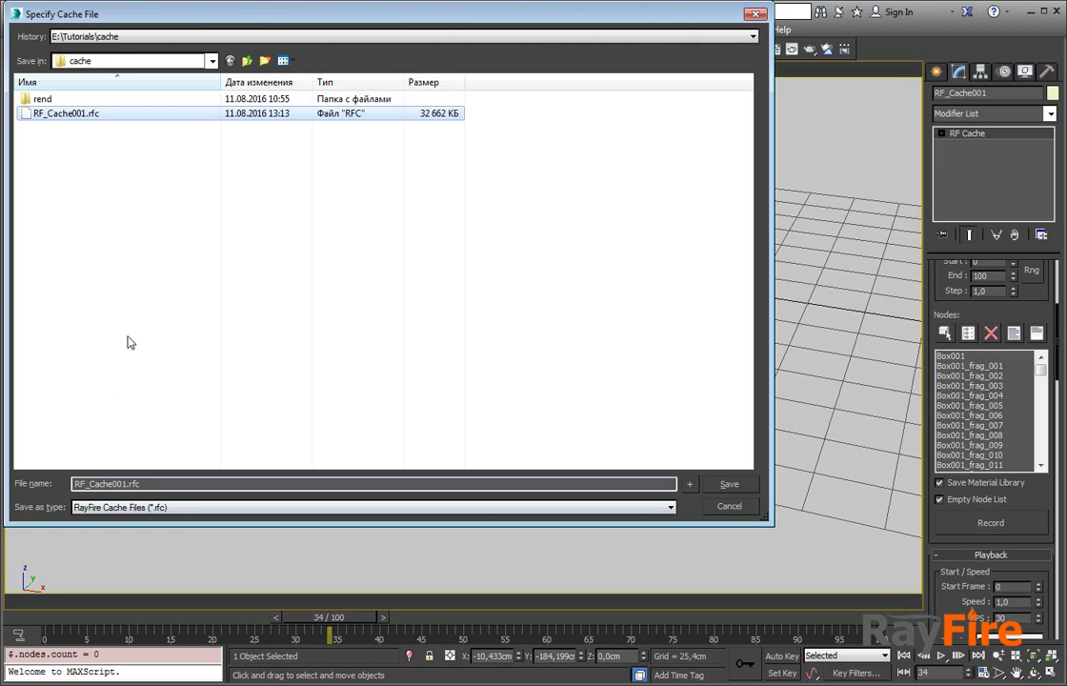
pyautogui.doubleClick(141, 484)
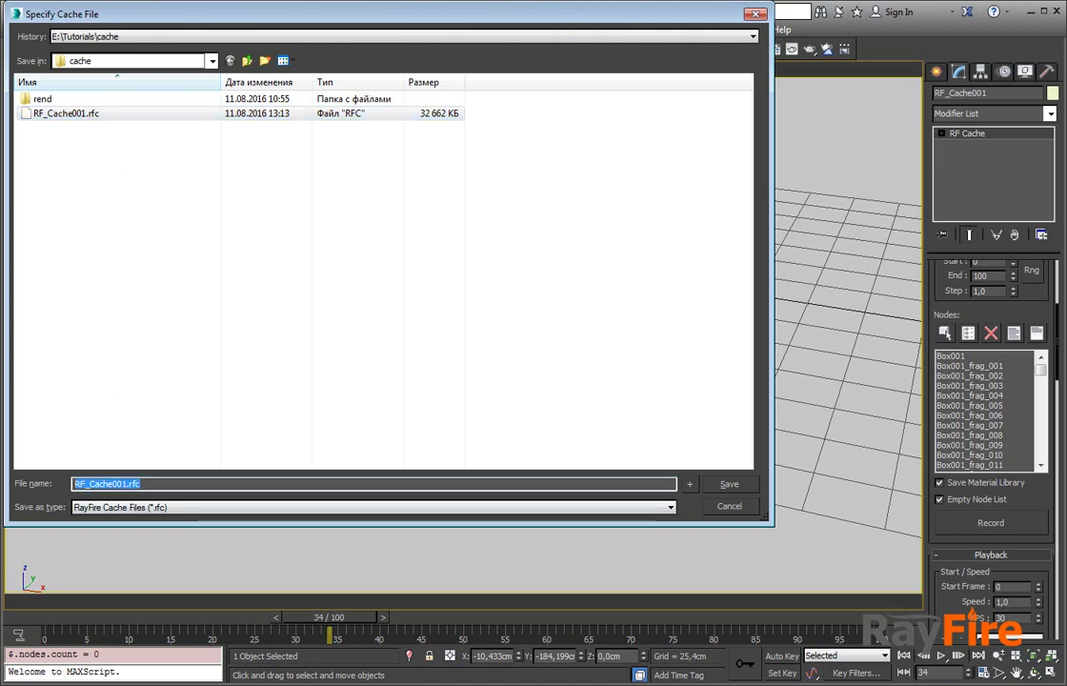
pyautogui.write('new')
pyautogui.press('Return')
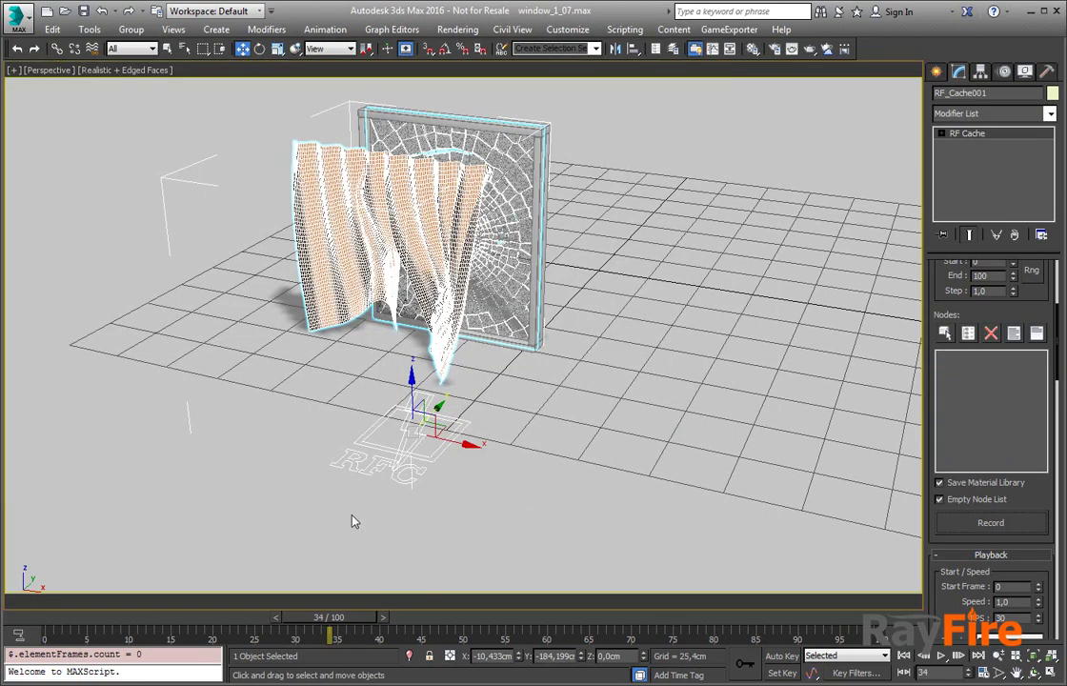
# Move the cache object along X to about 137.5 cm, beside the original window
pyautogui.moveTo(465, 412); pyautogui.dragTo(461, 363, button='middle')
pyautogui.scroll(-3, 461, 362)
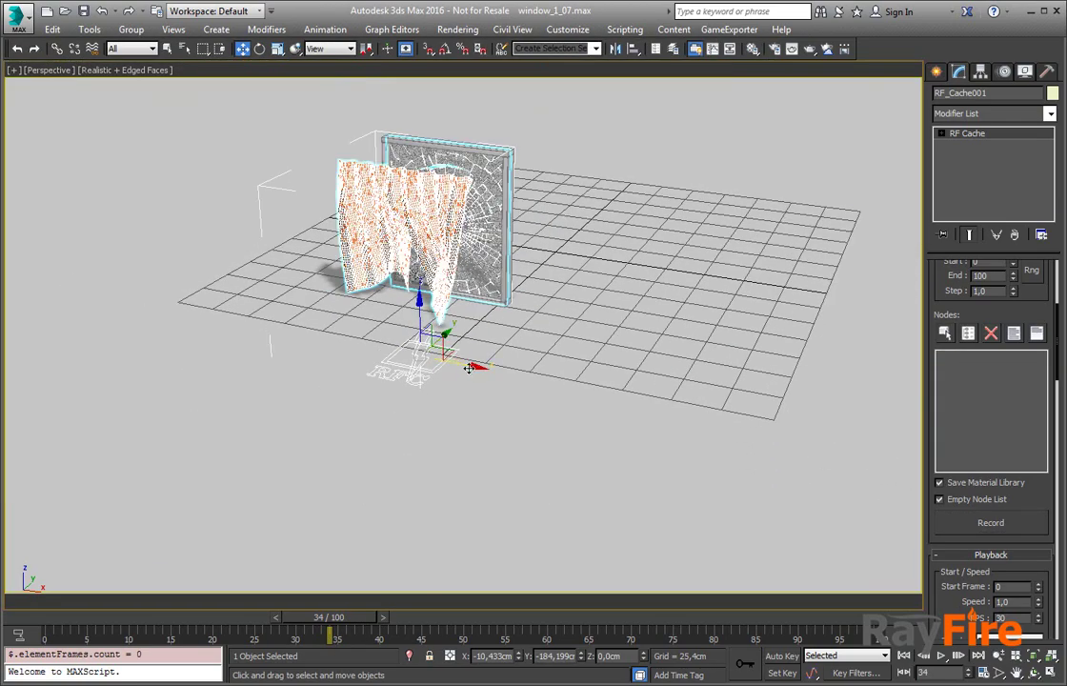
pyautogui.moveTo(474, 369); pyautogui.dragTo(605, 406)
pyautogui.keyDown('alt'); pyautogui.moveTo(605, 405); pyautogui.dragTo(574, 458, button='middle'); pyautogui.keyUp('alt')
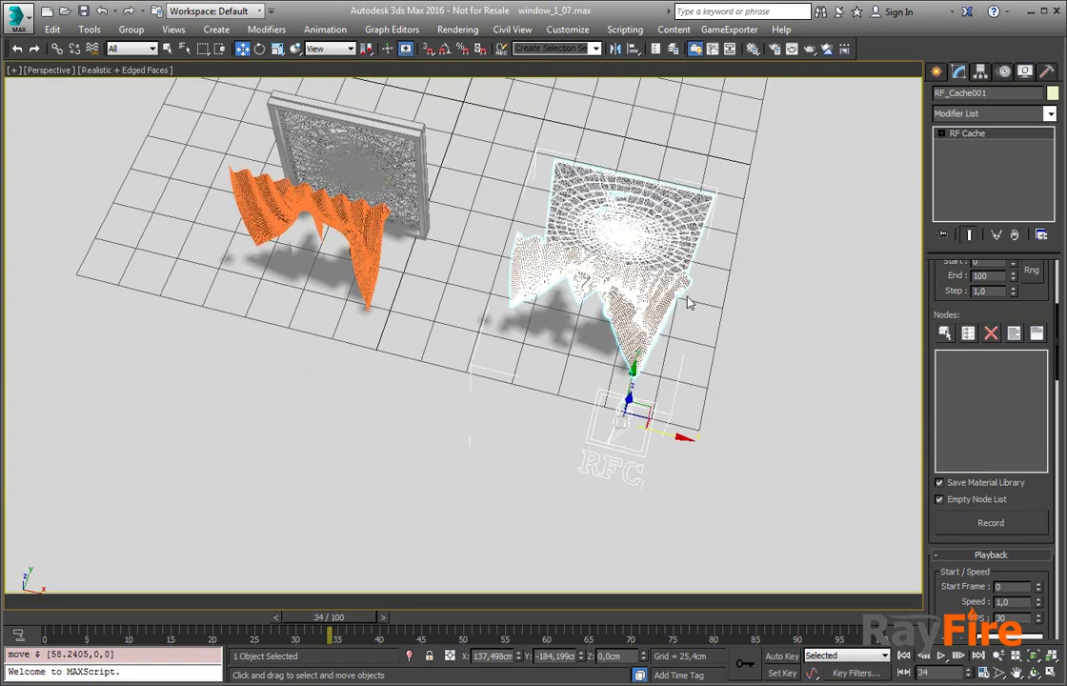
# Delete the original curtain, glass pane and fragments, leaving the window frame in place
pyautogui.moveTo(664, 286); pyautogui.dragTo(604, 287, button='middle')
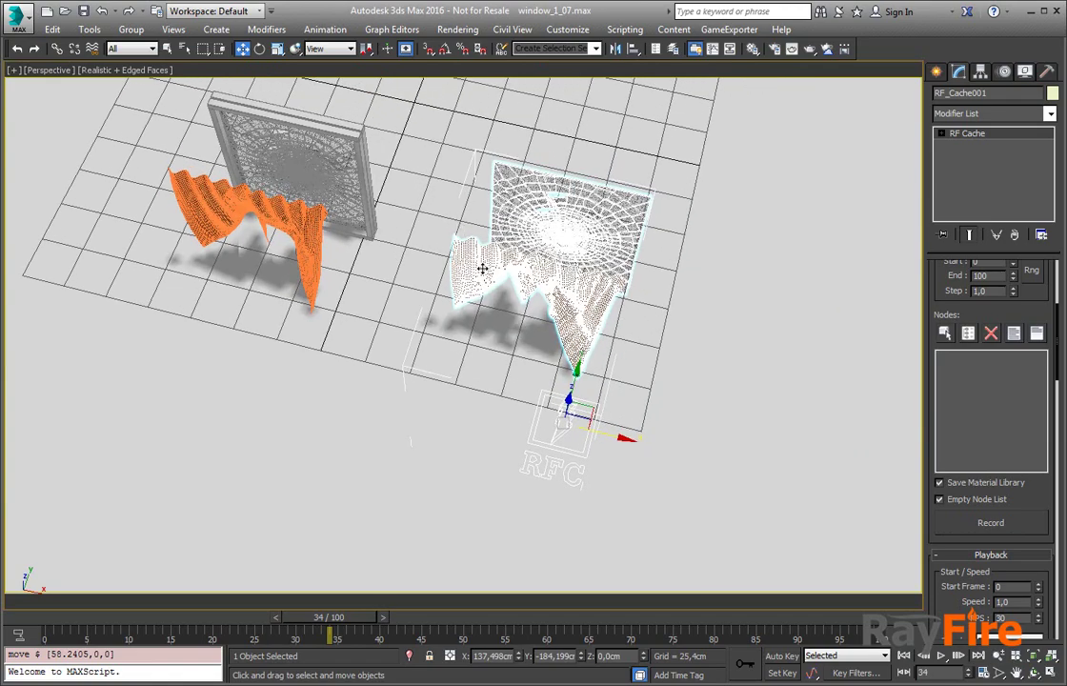
pyautogui.keyDown('alt'); pyautogui.moveTo(496, 249); pyautogui.dragTo(480, 184, button='middle'); pyautogui.keyUp('alt')
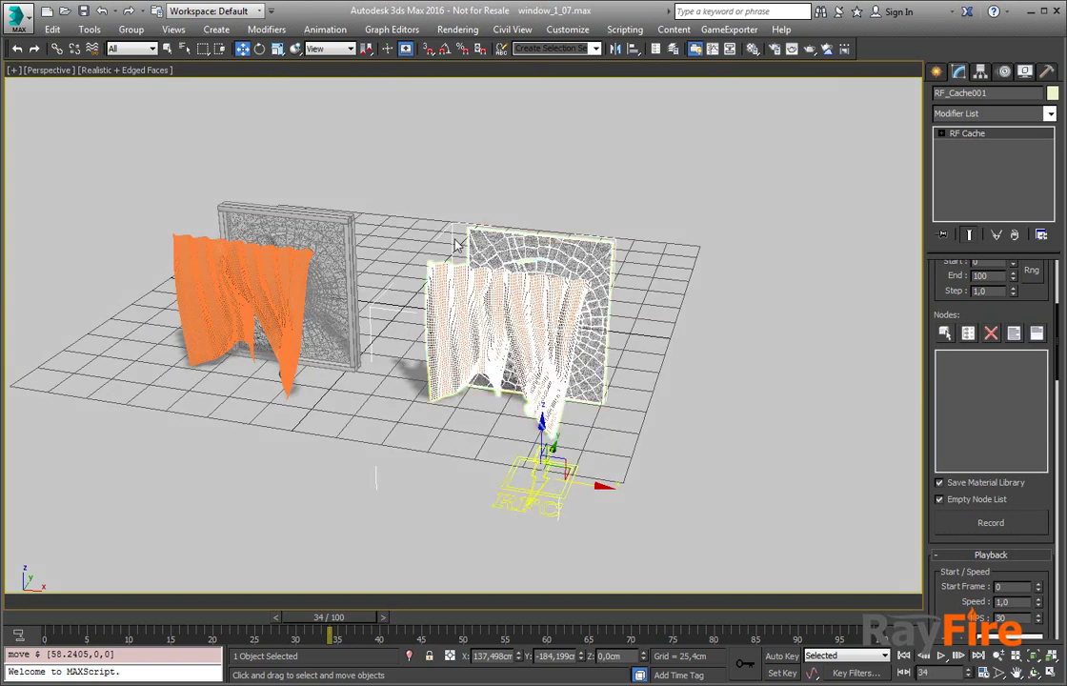
pyautogui.moveTo(108, 158); pyautogui.dragTo(374, 433)
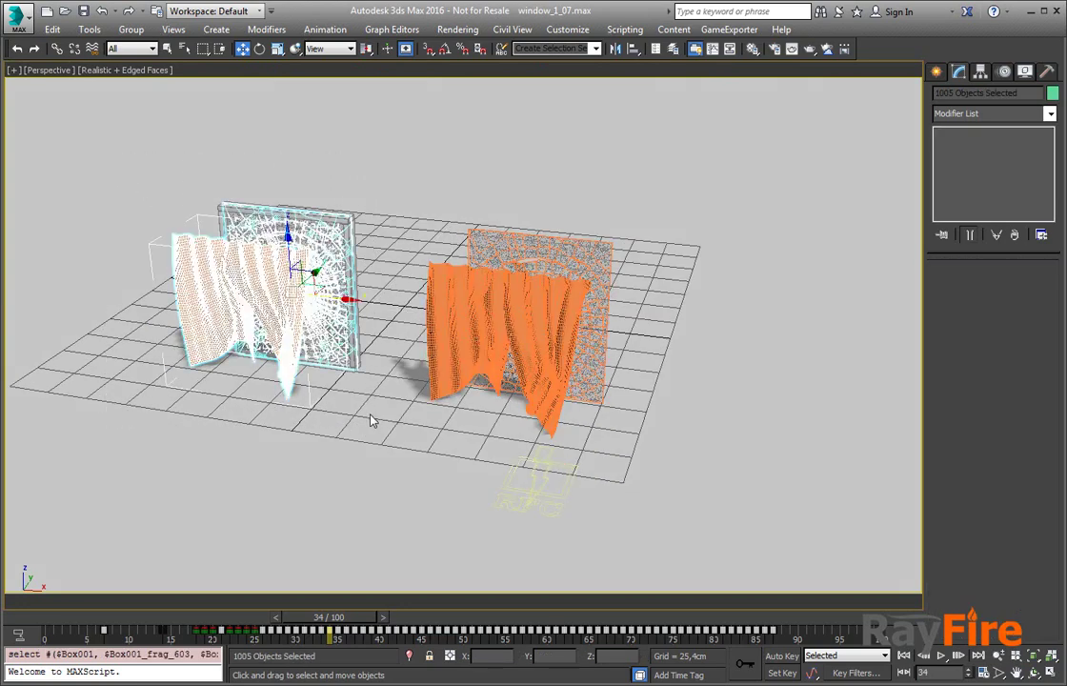
pyautogui.press('Delete')
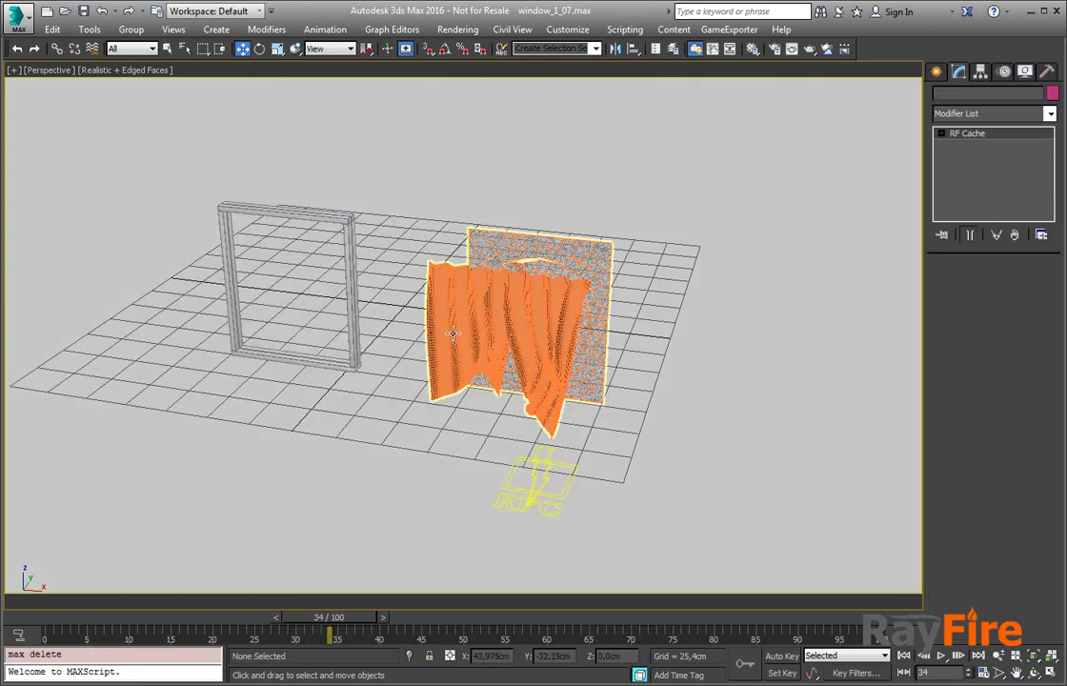
# Move the cache object back along X to about -11.9 cm so its glass sits in the window frame
pyautogui.click(534, 462)
pyautogui.moveTo(586, 486); pyautogui.dragTo(316, 454)
pyautogui.press('z')
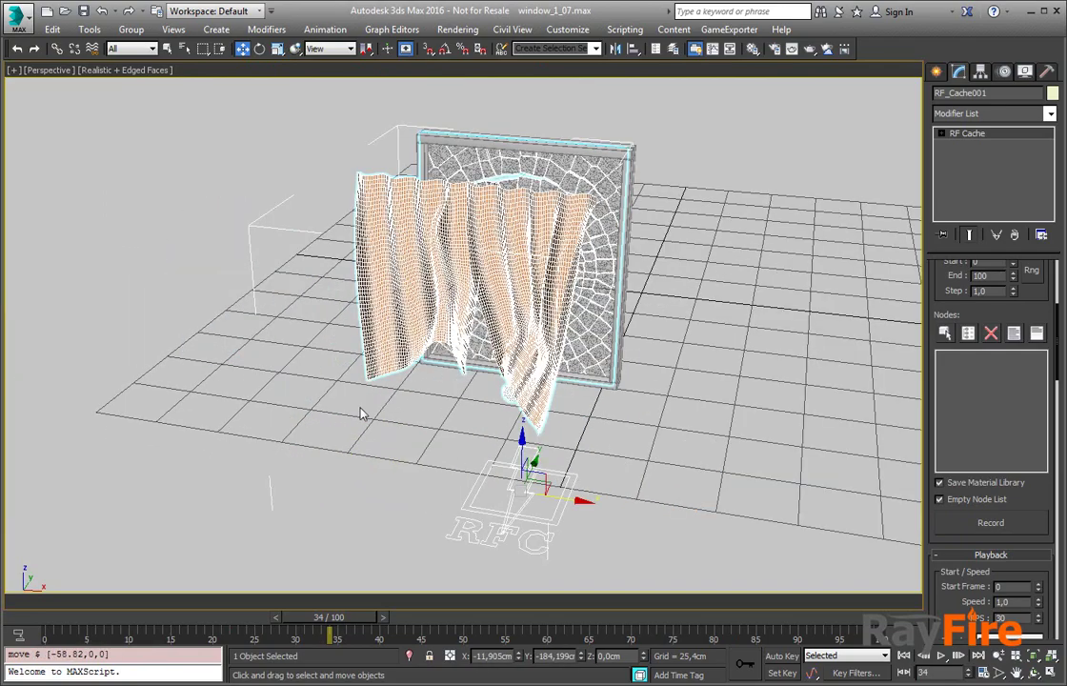
# Turn off the edged-faces display and scrub to frame 40 to inspect the cached glass breaking up close
pyautogui.keyDown('alt'); pyautogui.moveTo(539, 303); pyautogui.dragTo(412, 255, button='middle'); pyautogui.keyUp('alt')
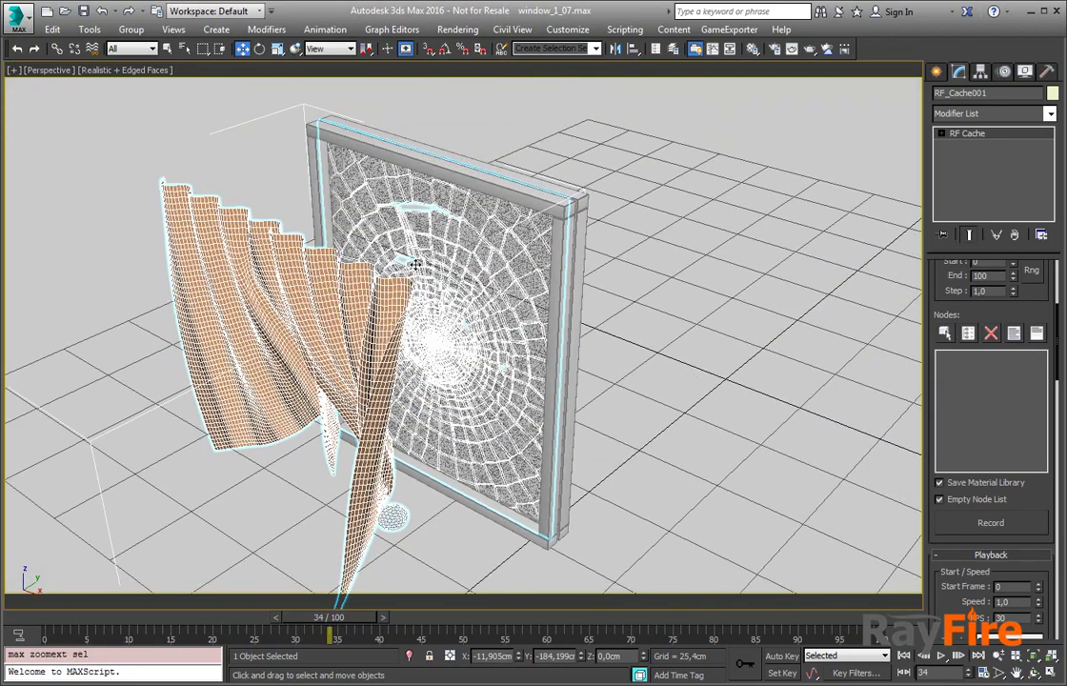
pyautogui.moveTo(281, 511); pyautogui.dragTo(281, 450, button='middle')
pyautogui.moveTo(157, 618); pyautogui.dragTo(373, 600)
pyautogui.press('F4')
pyautogui.moveTo(535, 272); pyautogui.dragTo(538, 316, button='middle')
pyautogui.scroll(4, 471, 277)
pyautogui.moveTo(383, 217); pyautogui.dragTo(360, 343, button='middle')
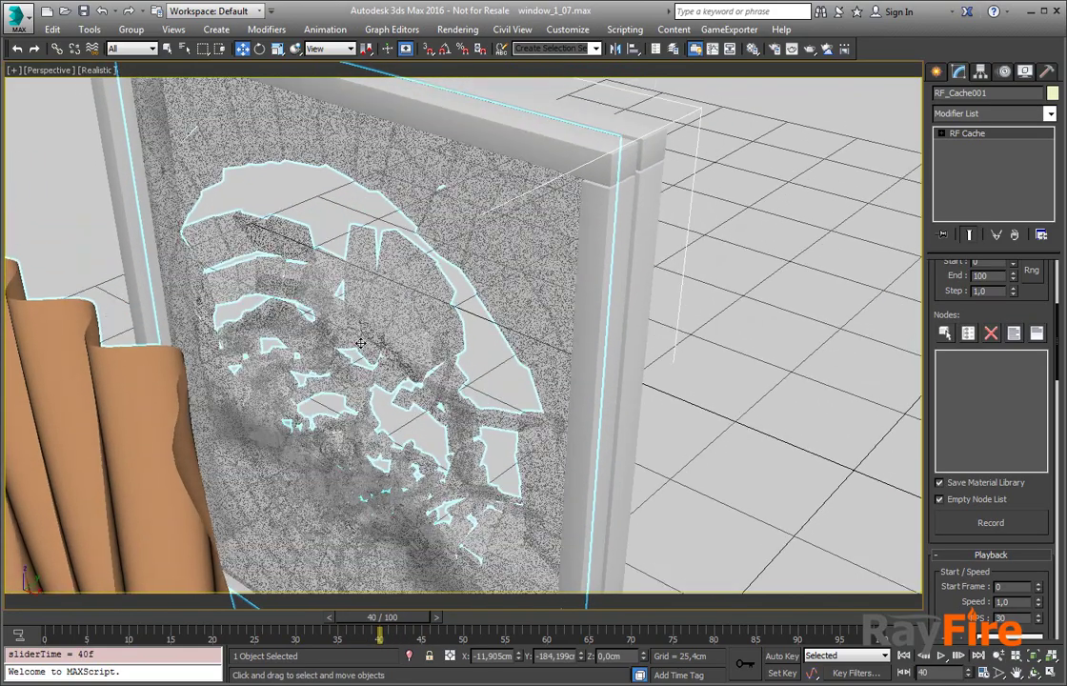
# Examine the glass fragments in wireframe at frame 8 and the shaded curtain and window at frame 23
pyautogui.press('F3')
pyautogui.moveTo(381, 616); pyautogui.dragTo(130, 627)
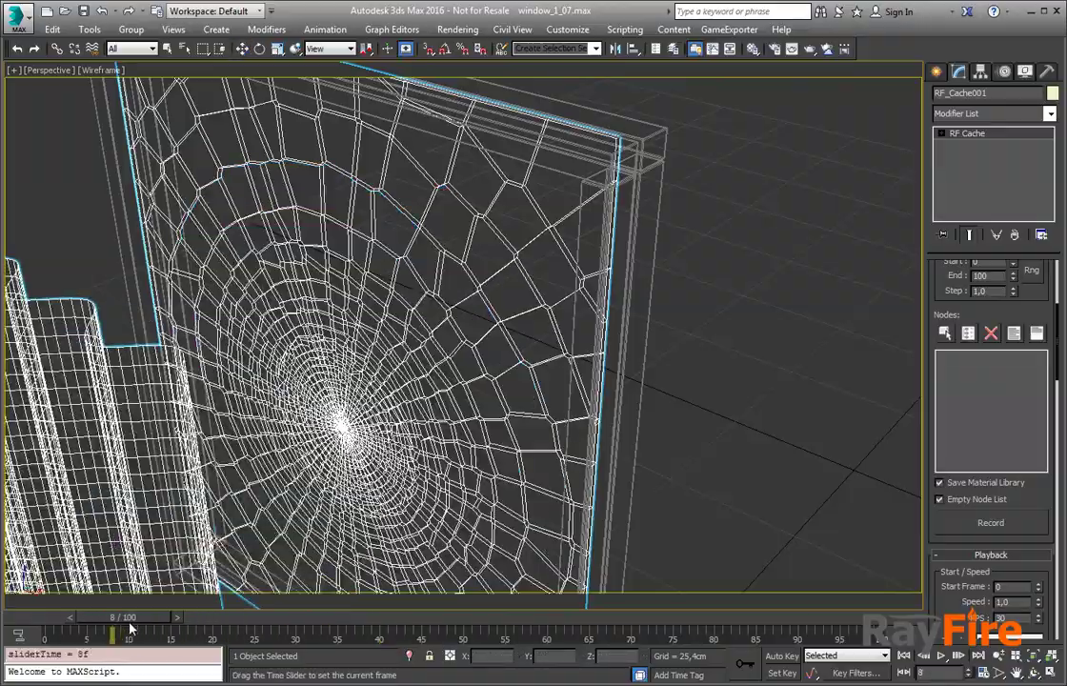
pyautogui.press('F3')
pyautogui.scroll(4, 363, 276)
pyautogui.moveTo(363, 276); pyautogui.dragTo(379, 198, button='middle')
pyautogui.scroll(2, 386, 251)
pyautogui.moveTo(160, 619); pyautogui.dragTo(255, 609)
pyautogui.keyDown('alt'); pyautogui.moveTo(351, 422); pyautogui.dragTo(305, 246, button='middle'); pyautogui.keyUp('alt')
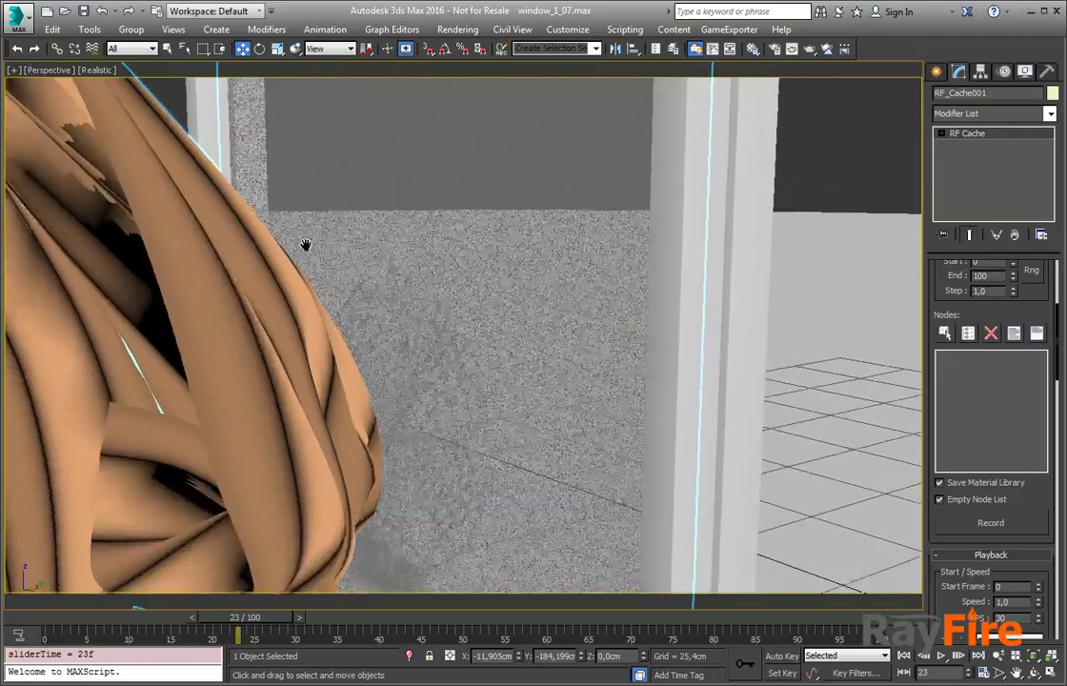
# Compare wireframe and shaded display, then scrub to frame 49 and examine the curtain and broken glass together
pyautogui.scroll(3, 306, 246)
pyautogui.moveTo(438, 177); pyautogui.dragTo(425, 419, button='middle')
pyautogui.press('F3')
pyautogui.press('F3')
pyautogui.moveTo(245, 624); pyautogui.dragTo(445, 610)
pyautogui.scroll(-5, 409, 379)
pyautogui.keyDown('alt'); pyautogui.moveTo(409, 379); pyautogui.dragTo(522, 397, button='middle'); pyautogui.keyUp('alt')
pyautogui.keyDown('alt'); pyautogui.moveTo(425, 421); pyautogui.dragTo(443, 414, button='middle'); pyautogui.keyUp('alt')
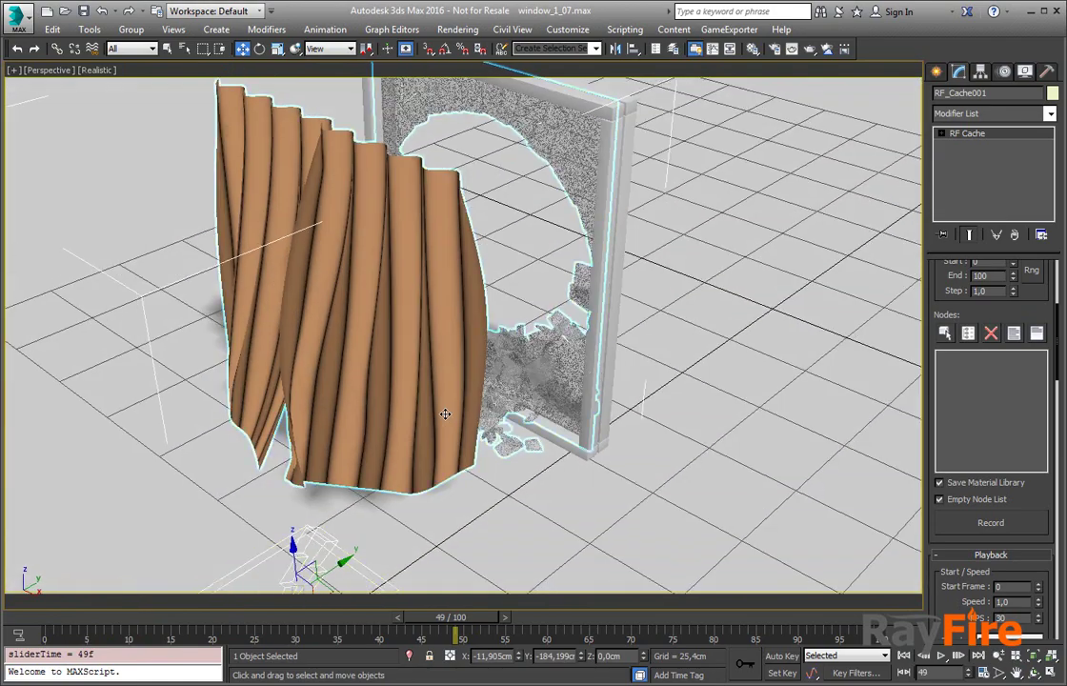
pyautogui.scroll(-3, 443, 414)
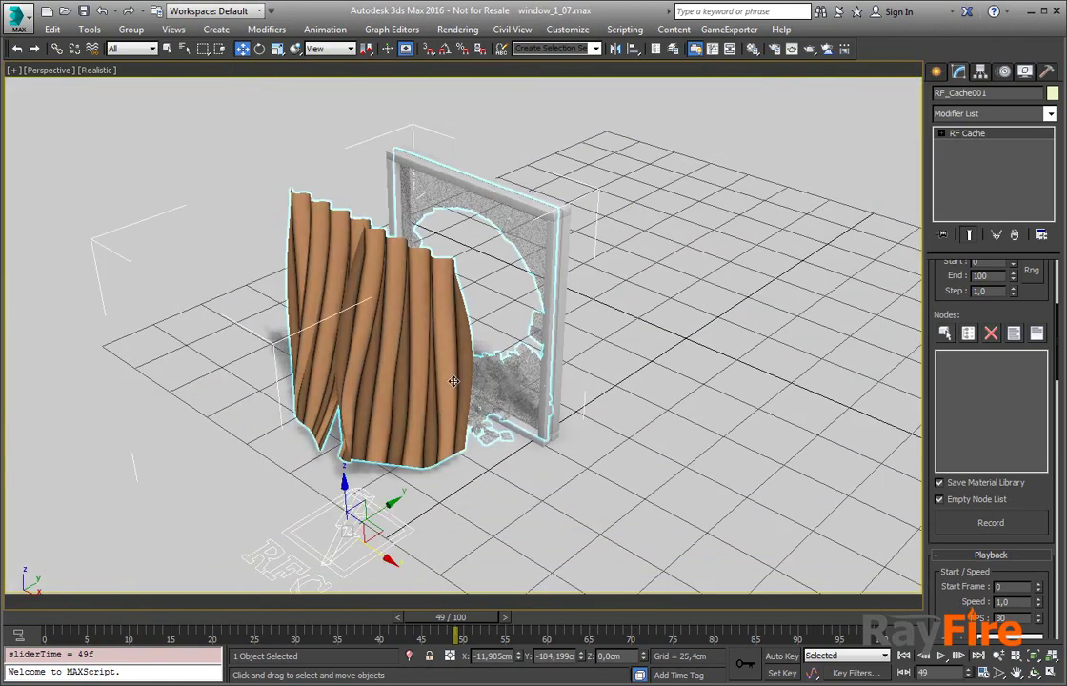
pyautogui.moveTo(426, 378); pyautogui.dragTo(365, 390, button='middle')
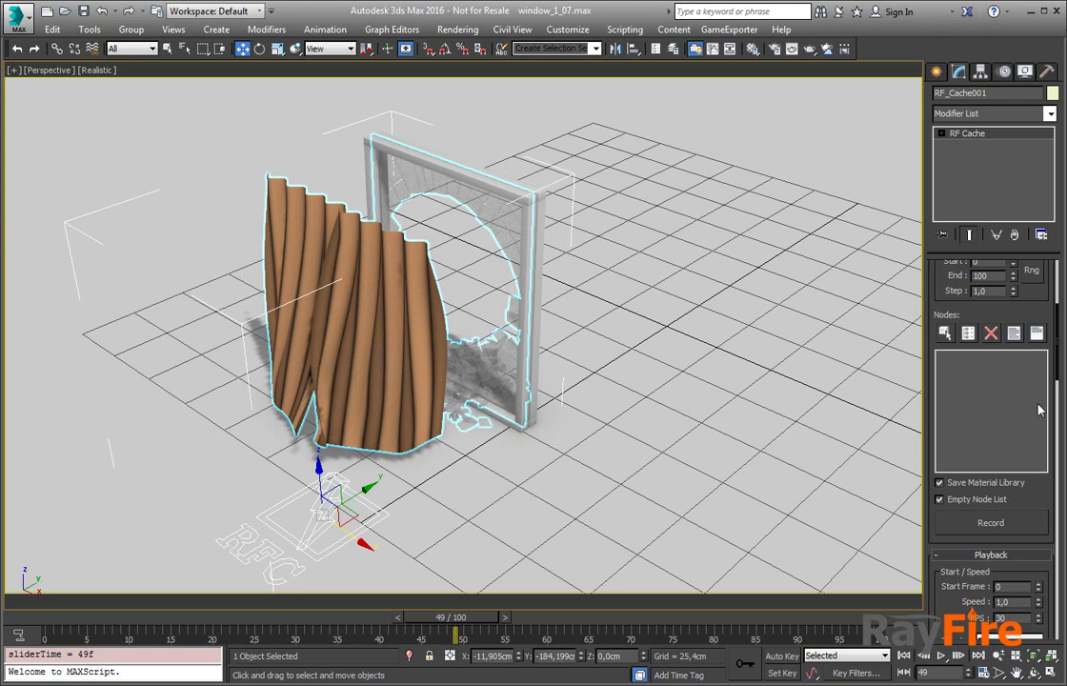
# Try shifting the cache's playback start frame, scrub back to frame 10, and undo the shift
pyautogui.scroll(-5, 932, 507)
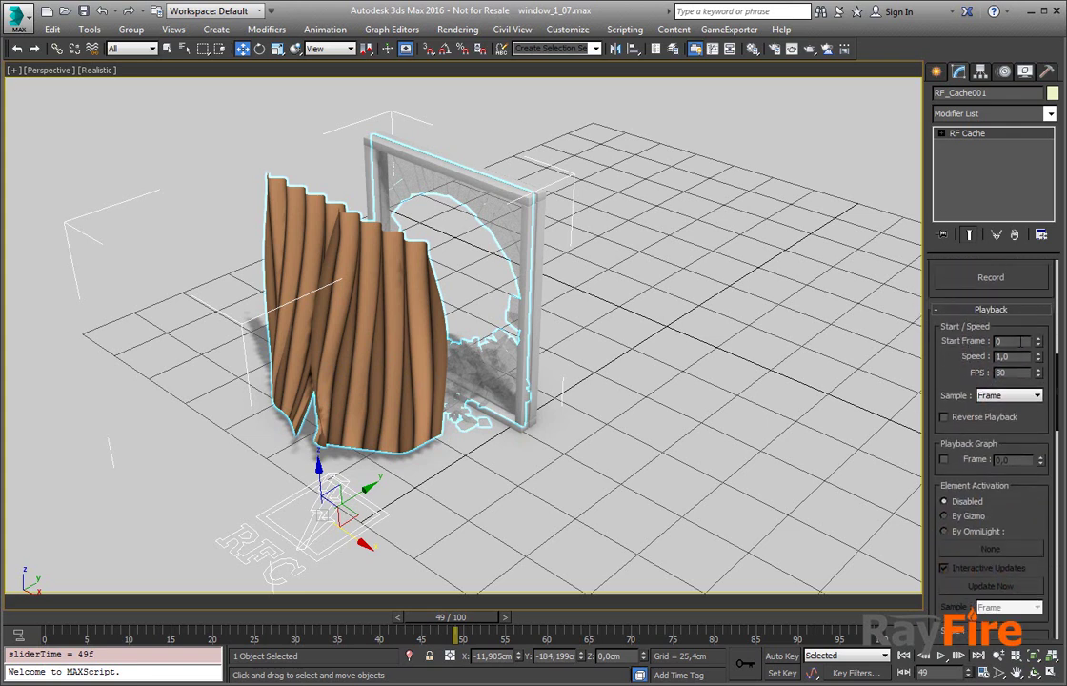
pyautogui.moveTo(1040, 346); pyautogui.dragTo(1040, 319)
pyautogui.moveTo(433, 619); pyautogui.dragTo(122, 623)
pyautogui.hotkey('ctrl', 'z')
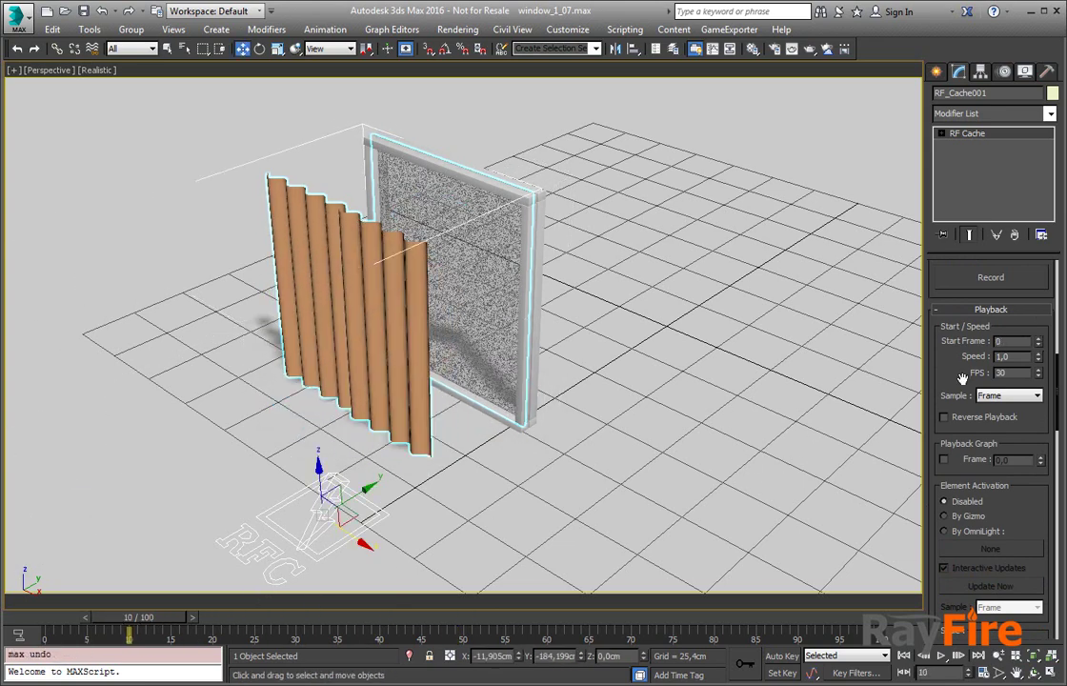
# Scrub to frame 20 and examine closely where the projectile meets the curtain
pyautogui.moveTo(962, 378); pyautogui.dragTo(960, 355)
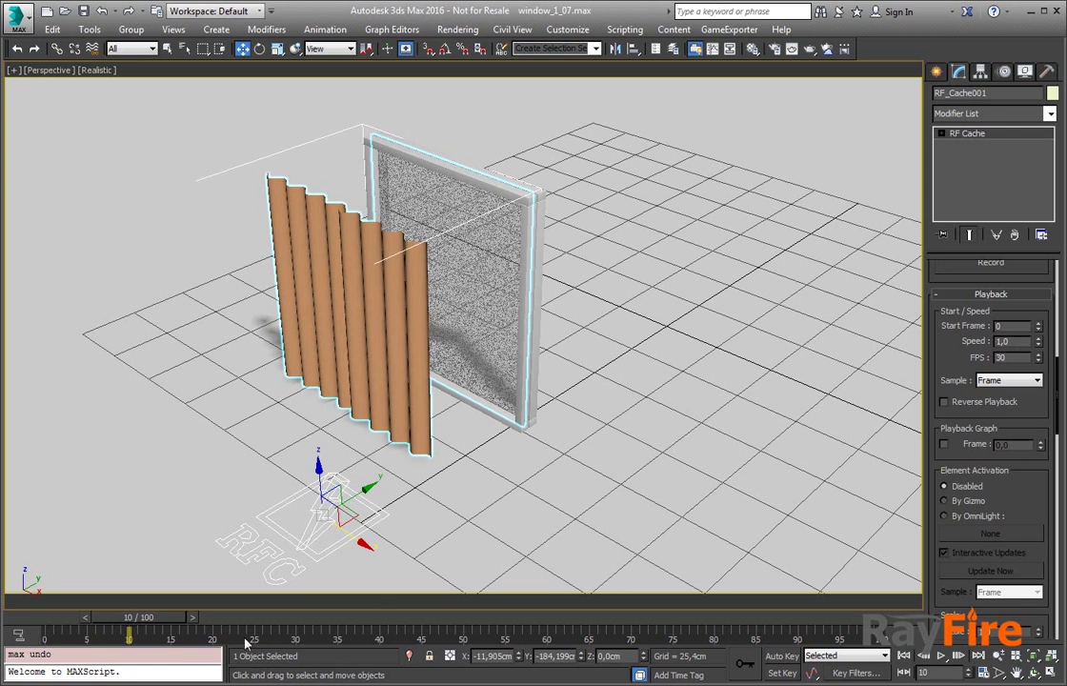
pyautogui.moveTo(144, 626); pyautogui.dragTo(227, 620)
pyautogui.press('w')
pyautogui.keyDown('alt'); pyautogui.moveTo(264, 549); pyautogui.dragTo(306, 476, button='middle'); pyautogui.keyUp('alt')
pyautogui.keyDown('alt'); pyautogui.moveTo(416, 402); pyautogui.dragTo(425, 422, button='middle'); pyautogui.keyUp('alt')
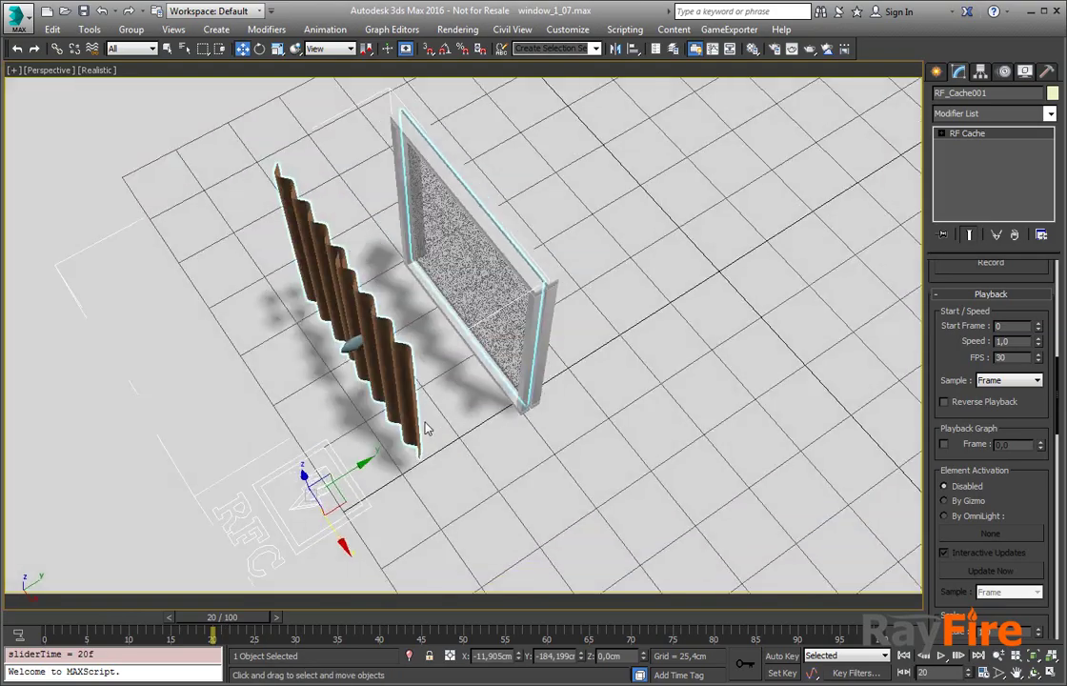
pyautogui.scroll(2, 425, 421)
pyautogui.scroll(3, 448, 423)
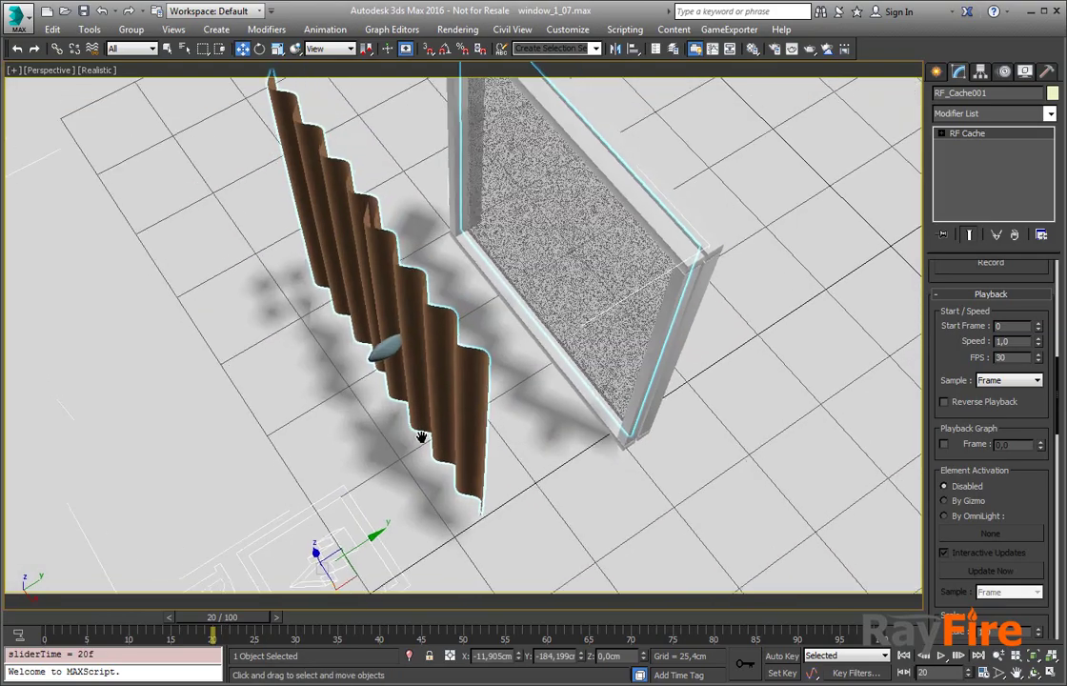
pyautogui.scroll(5, 455, 422)
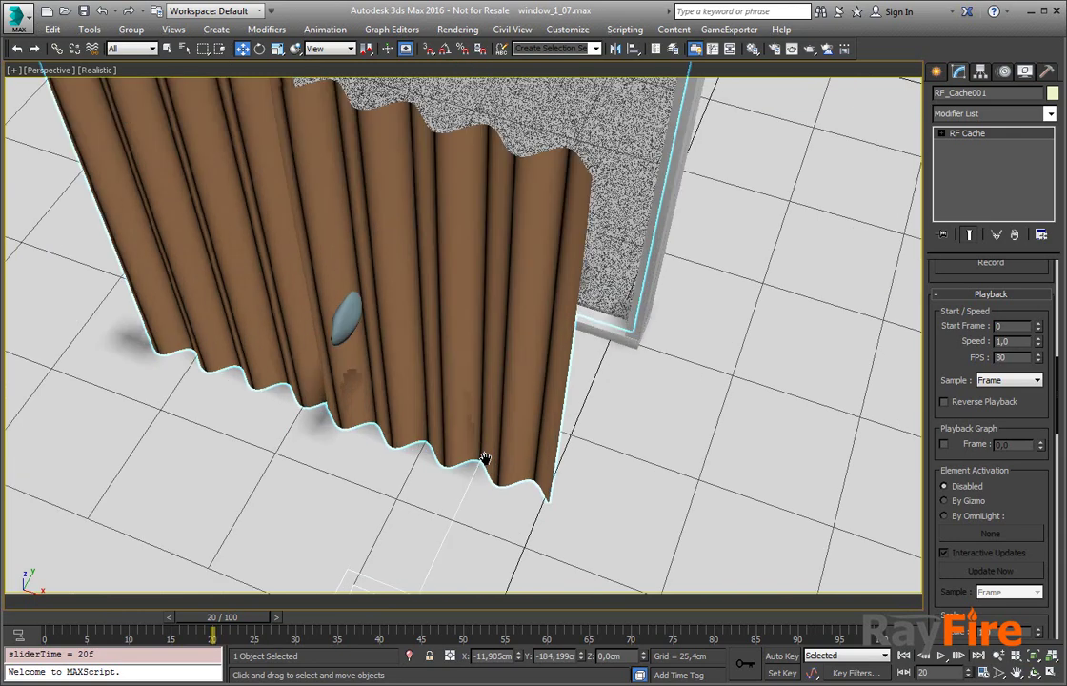
pyautogui.keyDown('alt'); pyautogui.moveTo(455, 419); pyautogui.dragTo(471, 474, button='middle'); pyautogui.keyUp('alt')
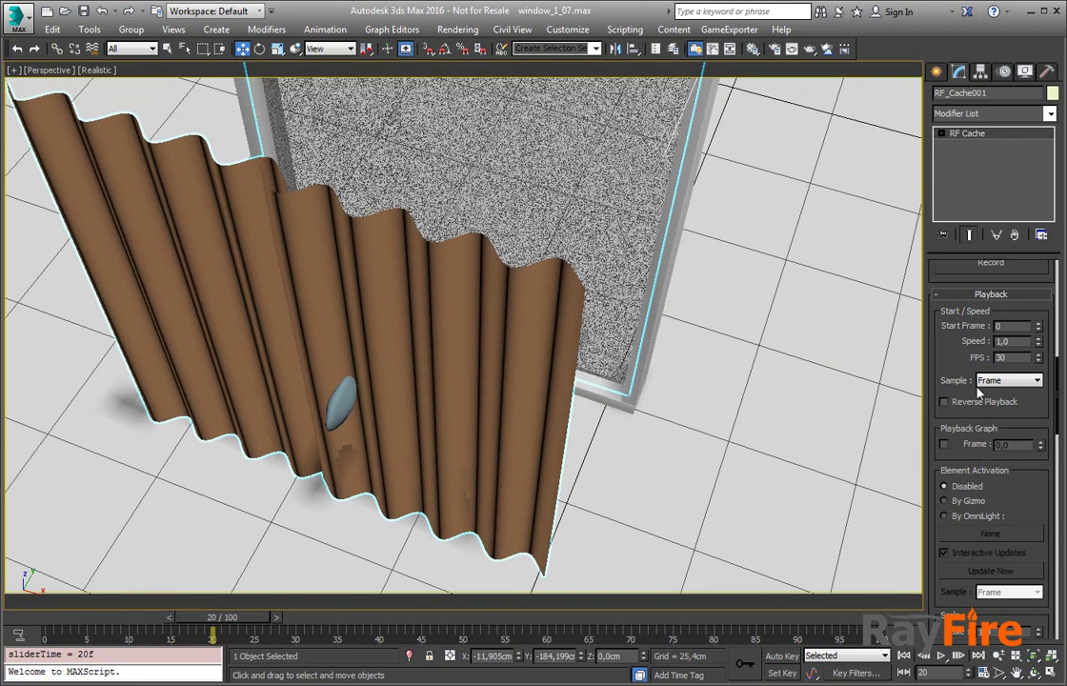
# Show the cache's playback speed in Track View and add a key of value 1 at frame 16
pyautogui.rightClick(1011, 343)
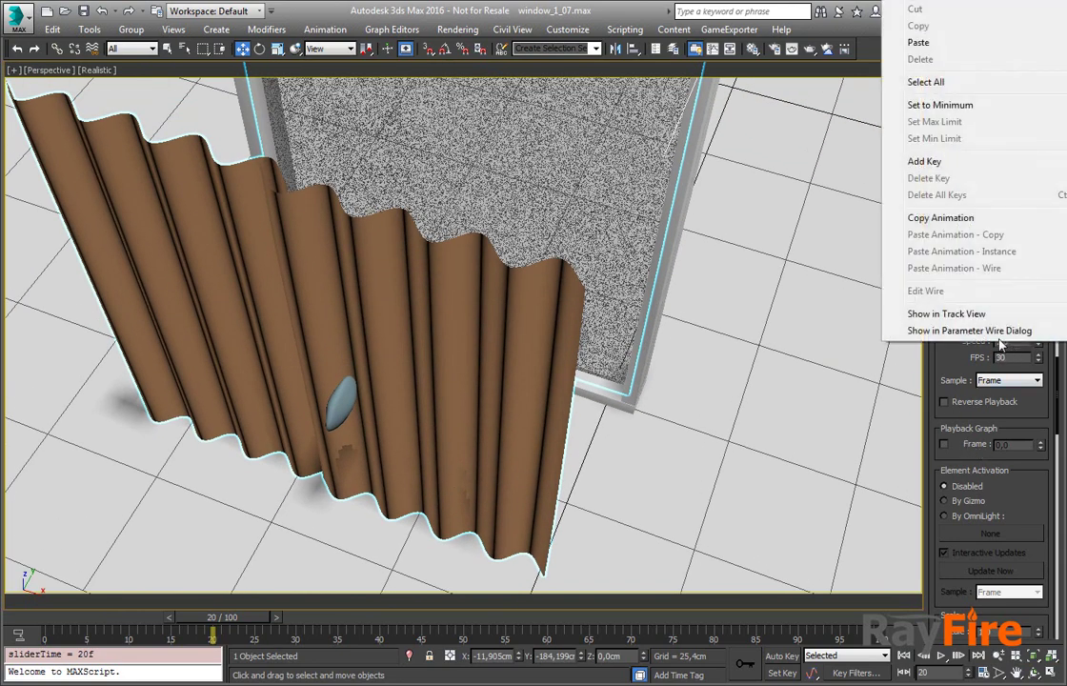
pyautogui.click(949, 314)
pyautogui.rightClick(274, 172)
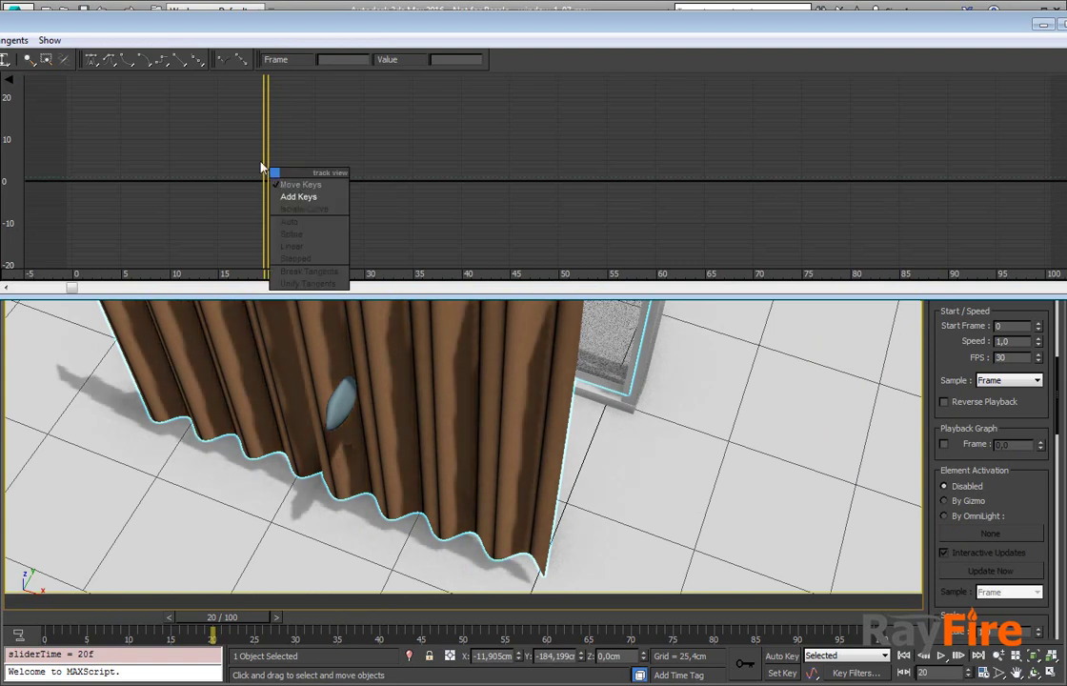
pyautogui.click(264, 171)
pyautogui.moveTo(284, 185); pyautogui.dragTo(295, 203, button='middle')
pyautogui.scroll(2, 295, 203)
pyautogui.scroll(3, 297, 202)
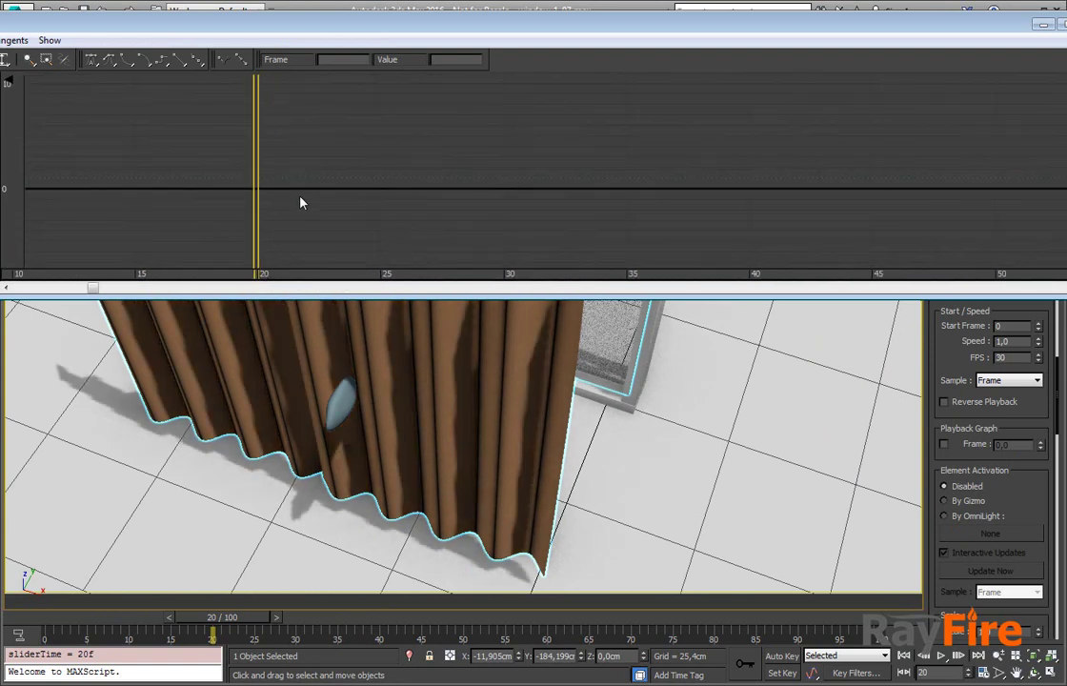
pyautogui.rightClick(300, 200)
pyautogui.click(307, 220)
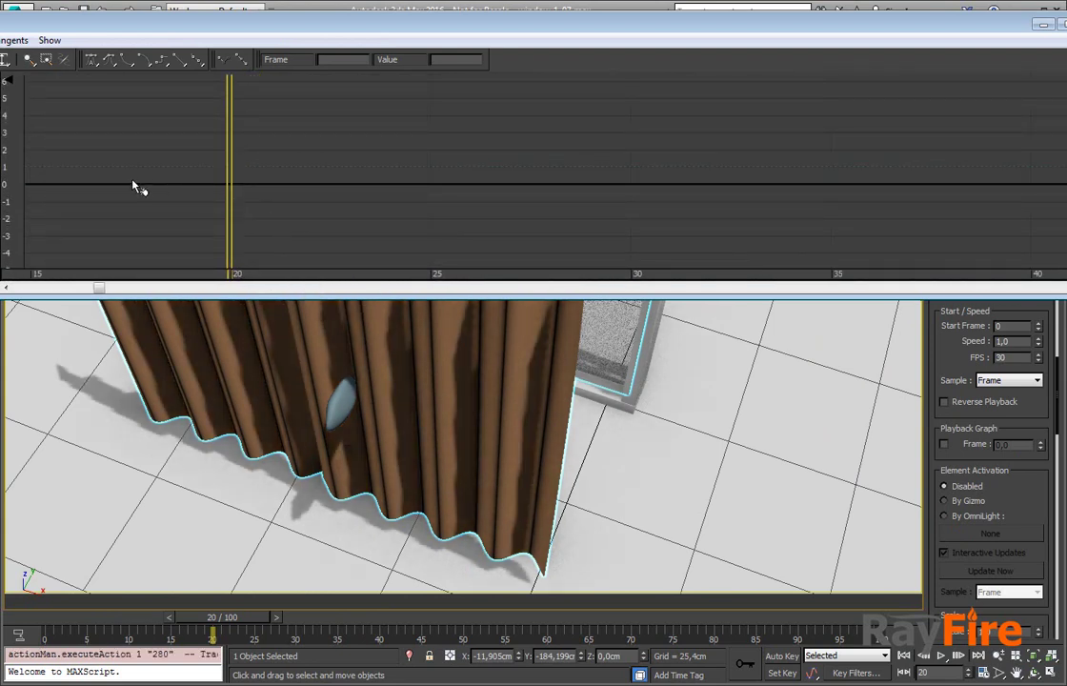
pyautogui.click(86, 174)
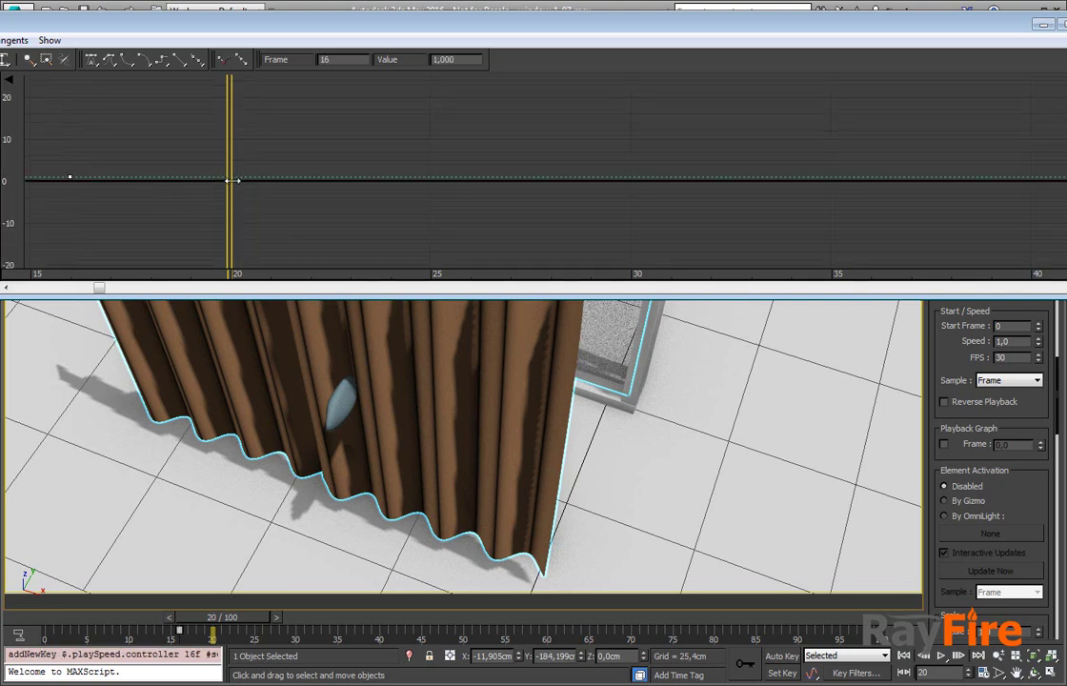
# Add speed keys of 0.087 at frames 18 and 24 and 1.003 at frame 26, then dismiss the curve editor
pyautogui.moveTo(231, 179); pyautogui.dragTo(162, 187)
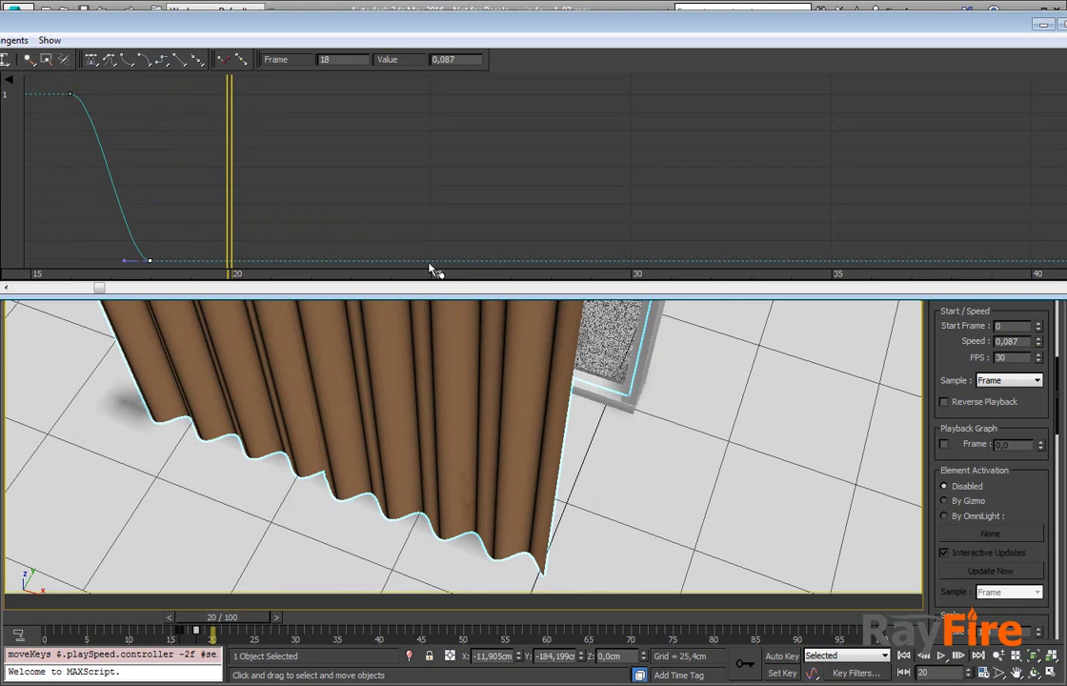
pyautogui.click(406, 266)
pyautogui.moveTo(639, 269); pyautogui.dragTo(488, 102)
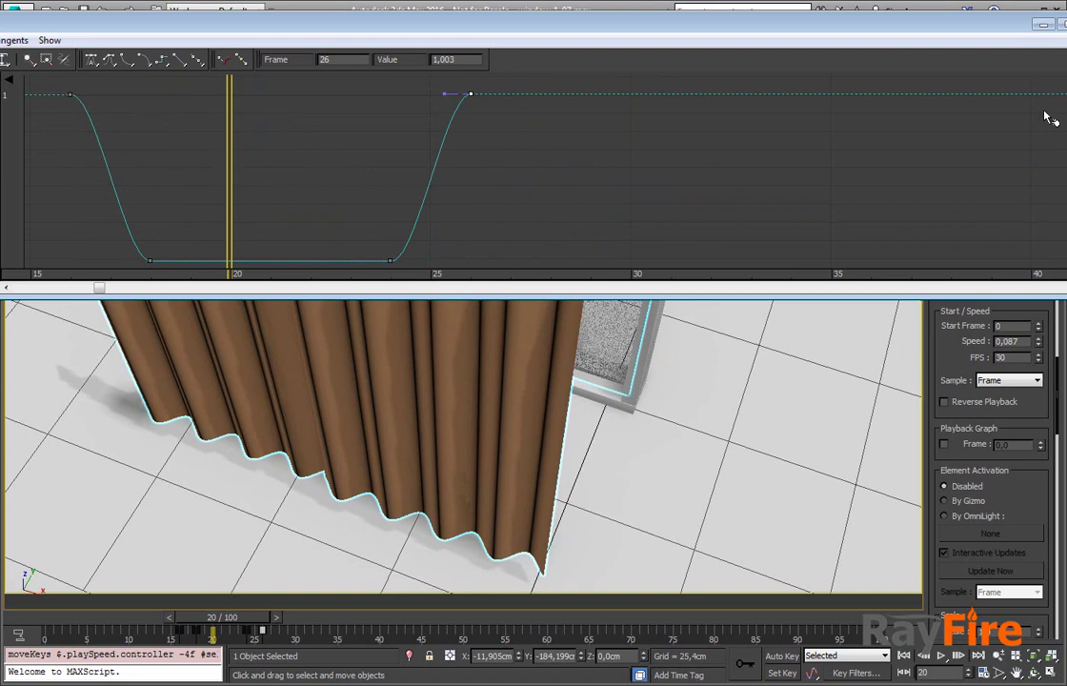
pyautogui.click(1044, 25)
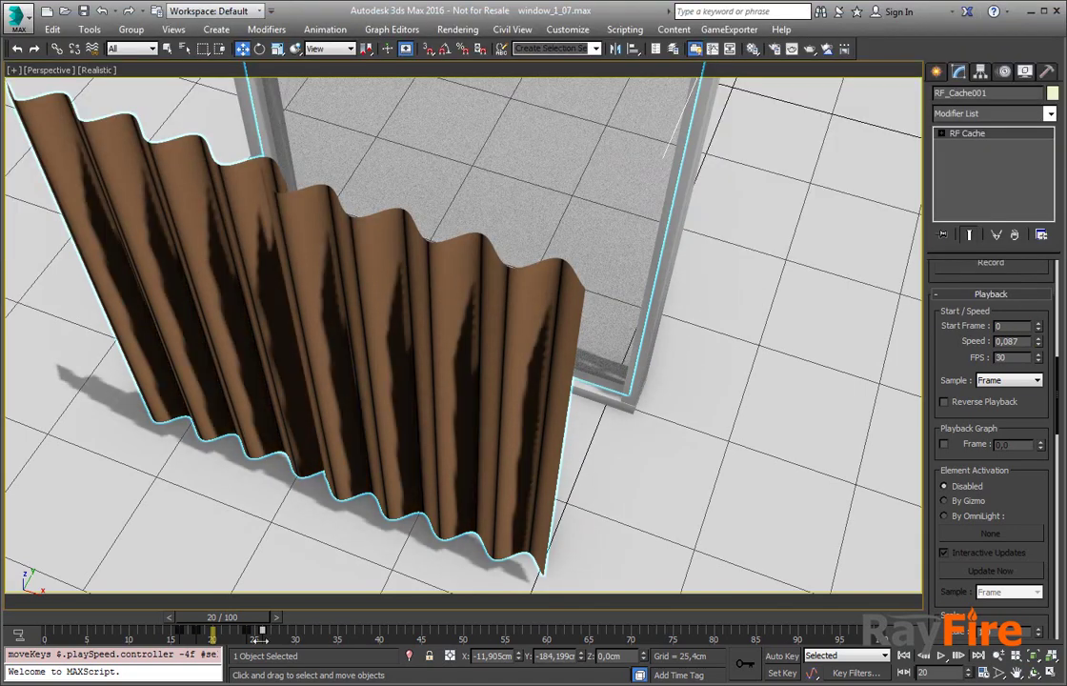
# Move the first two speed keys to frames 18 and 20 and the last two to frames 43 and 45
pyautogui.moveTo(201, 619)
pyautogui.mouseDown()
pyautogui.moveTo(214, 630)
pyautogui.moveTo(232, 626)
pyautogui.moveTo(247, 644)
pyautogui.moveTo(165, 643)
pyautogui.moveTo(229, 630)
pyautogui.moveTo(204, 625)
pyautogui.moveTo(194, 626)
pyautogui.moveTo(289, 636)
pyautogui.moveTo(249, 641)
pyautogui.moveTo(405, 634)
pyautogui.mouseUp()
pyautogui.press('w')
pyautogui.scroll(-5, 324, 509)
pyautogui.press('w')
pyautogui.moveTo(326, 622); pyautogui.dragTo(229, 622)
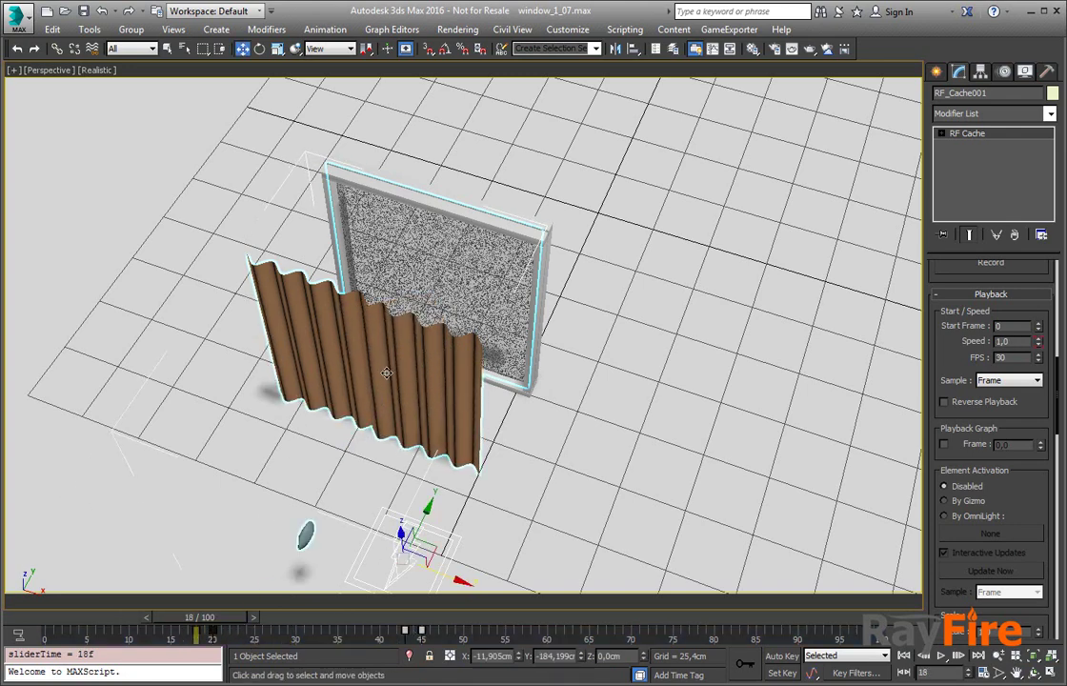
# Rewind to frame 6 and play the slow-motion impact on the curtain from a close view, stopping at frame 63
pyautogui.keyDown('alt'); pyautogui.moveTo(387, 369); pyautogui.dragTo(343, 345, button='middle'); pyautogui.keyUp('alt')
pyautogui.scroll(5, 442, 326)
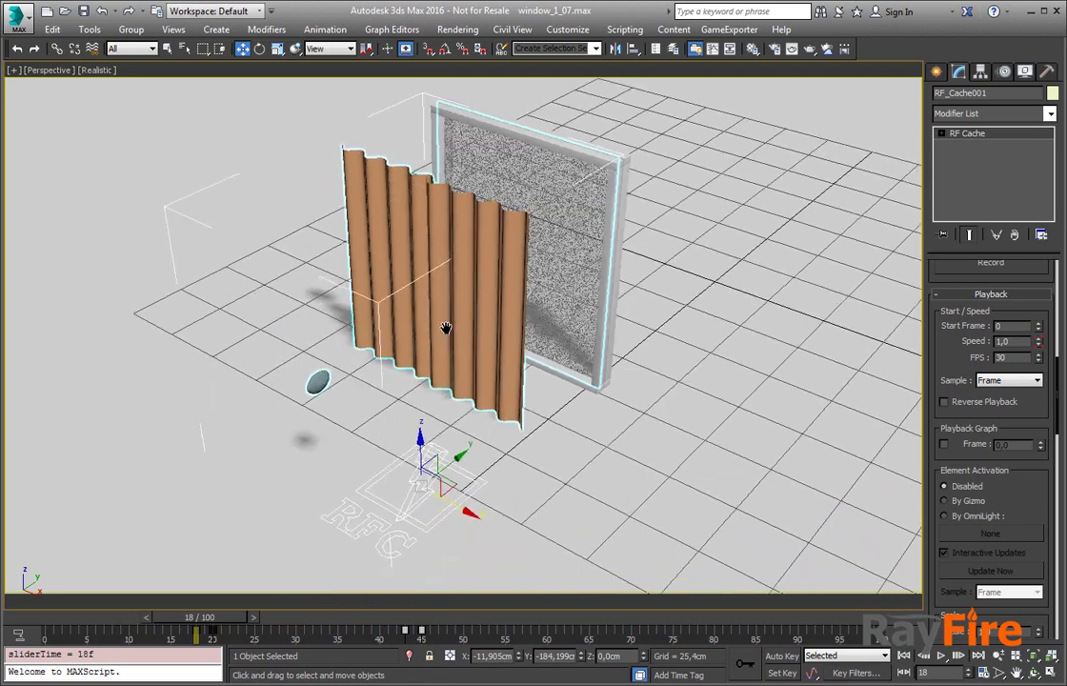
pyautogui.keyDown('alt'); pyautogui.moveTo(447, 326); pyautogui.dragTo(441, 411, button='middle'); pyautogui.keyUp('alt')
pyautogui.moveTo(263, 623); pyautogui.dragTo(143, 619)
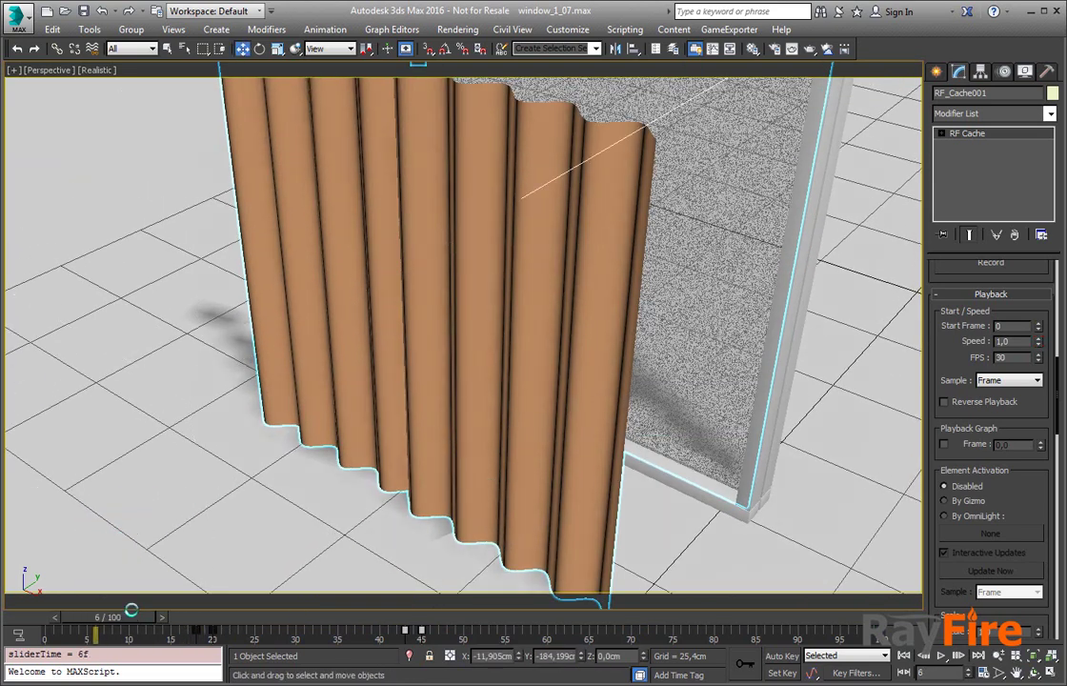
pyautogui.press('/')
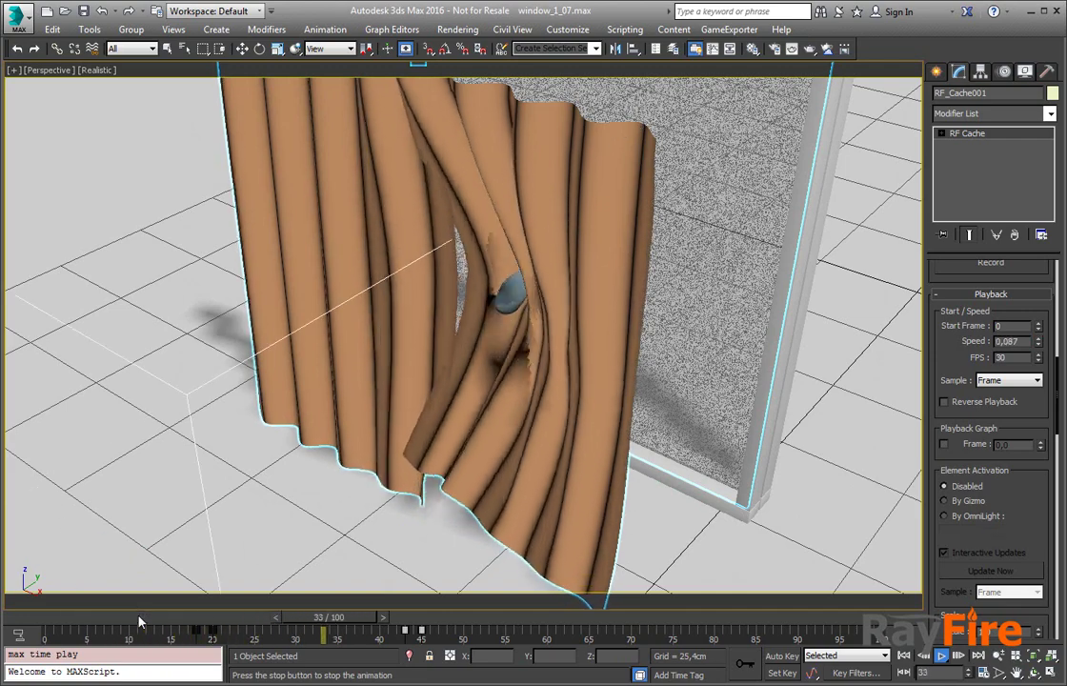
pyautogui.press('/')
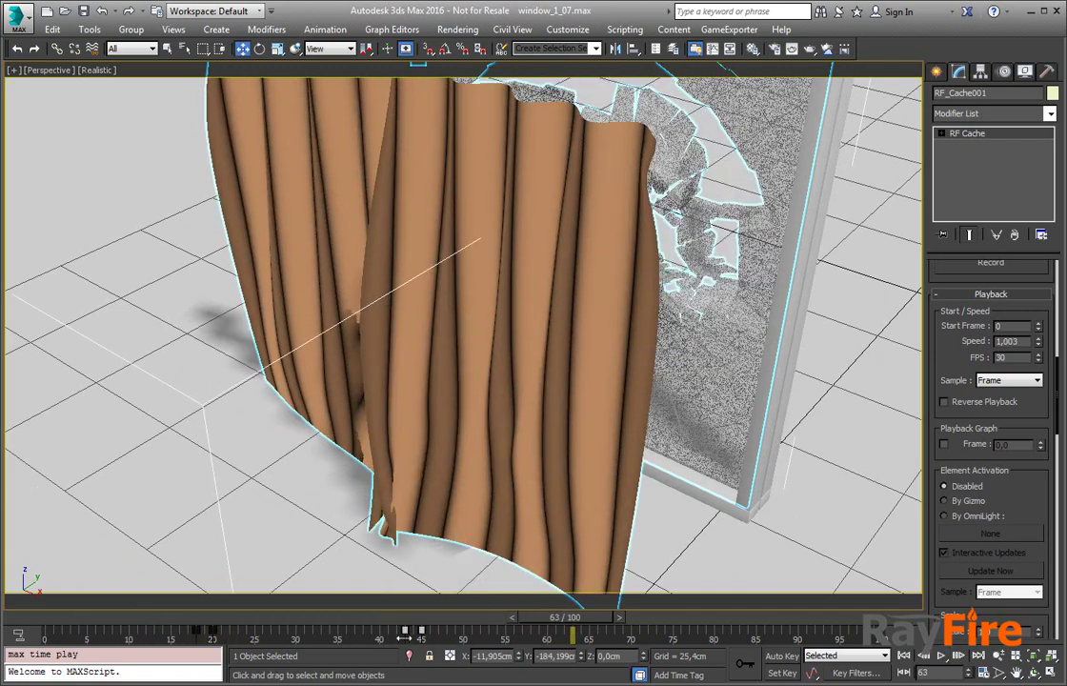
# Move the last two speed keys to frames 61 and 63 and play the extended slow motion
pyautogui.moveTo(565, 617); pyautogui.dragTo(290, 621)
pyautogui.press('/')
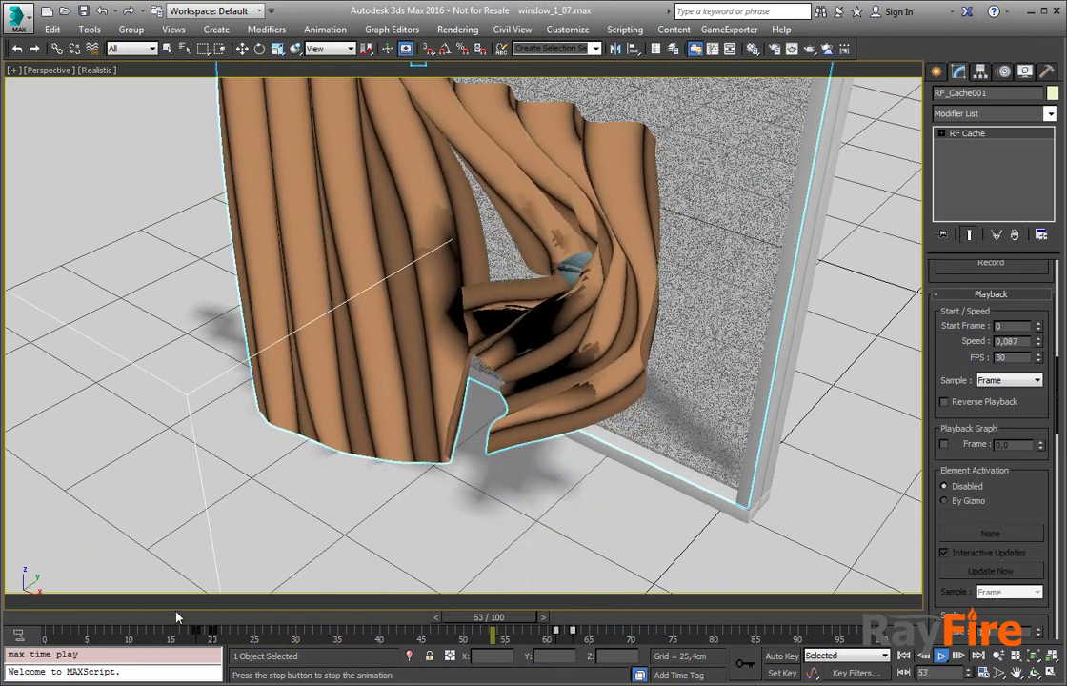
pyautogui.press('/')
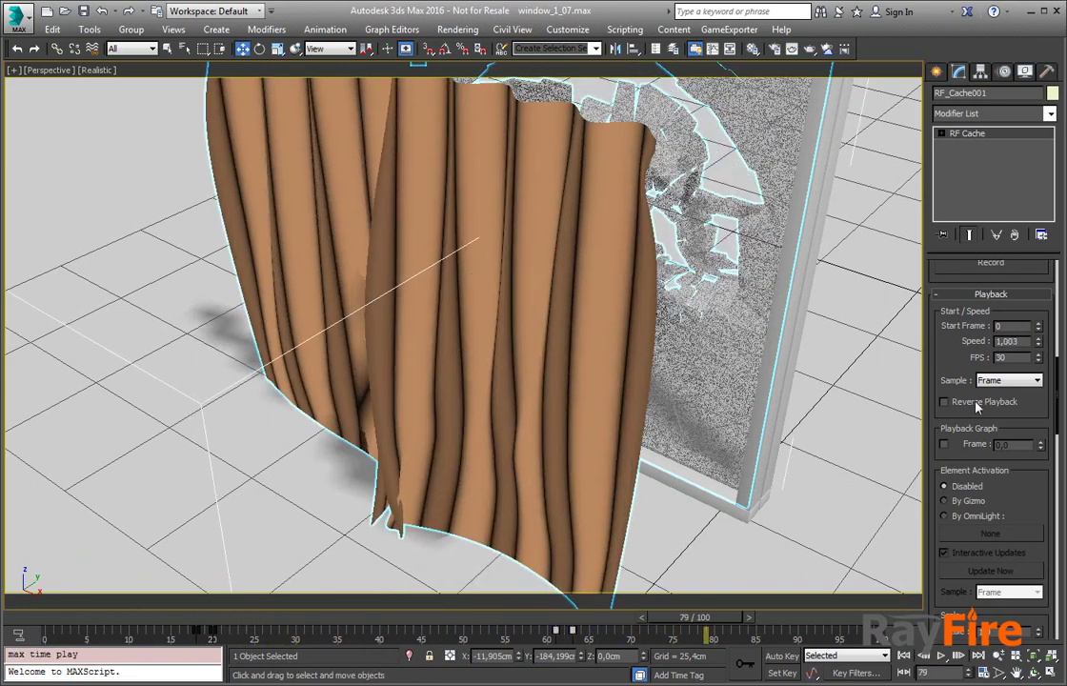
# Delete all animation keys from the cache's playback speed and set the speed to 1
pyautogui.rightClick(1013, 343)
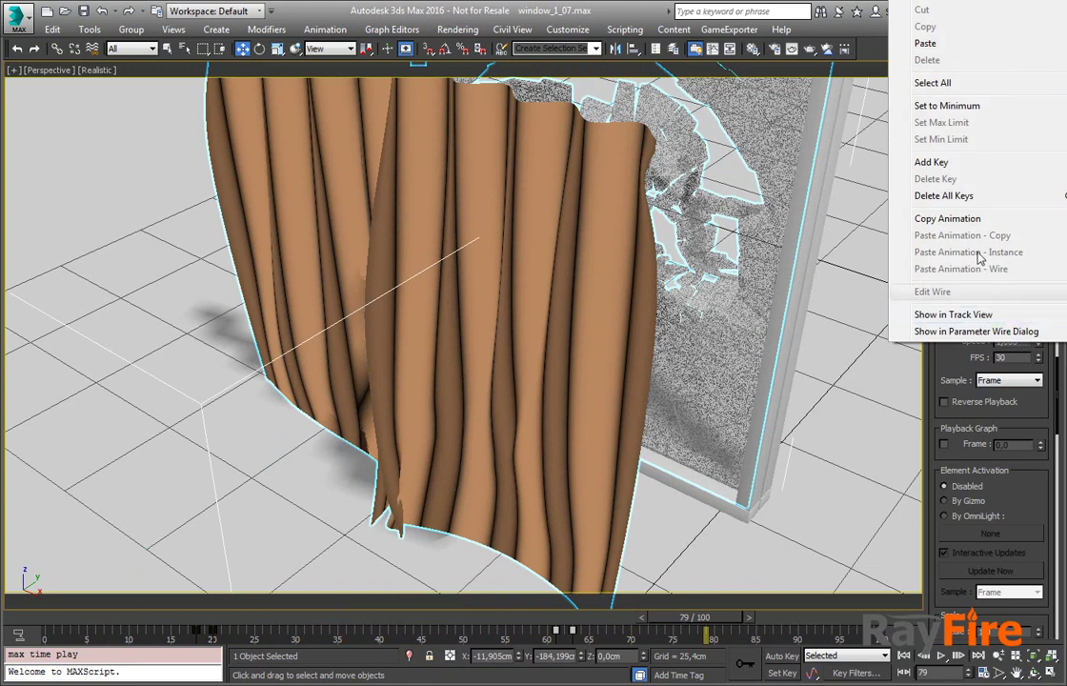
pyautogui.click(942, 195)
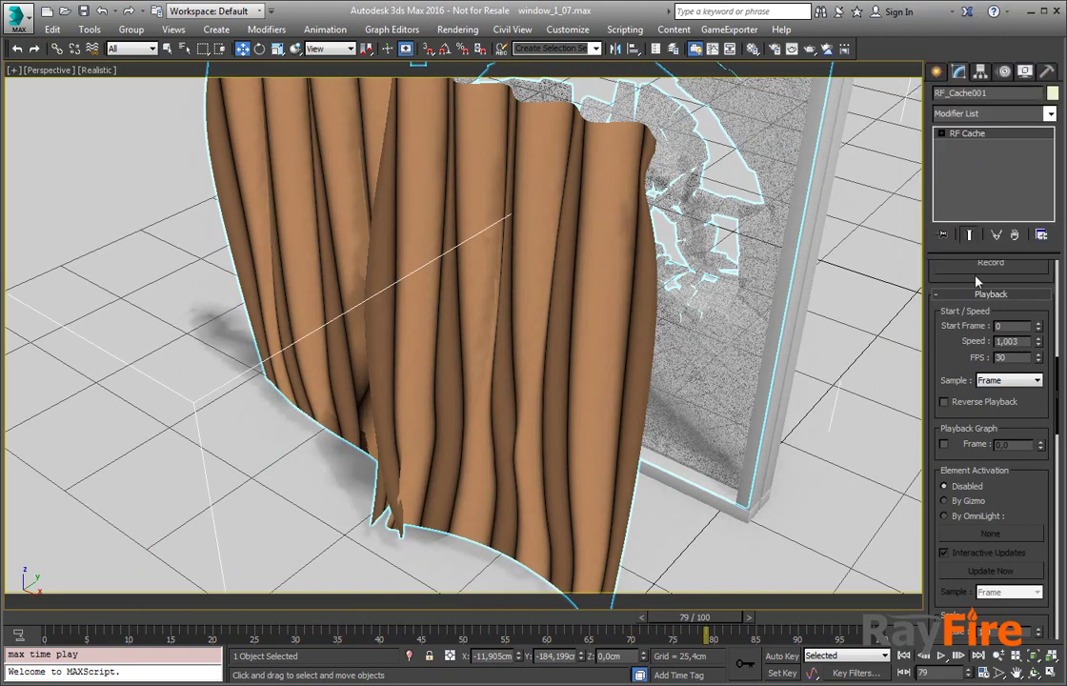
pyautogui.doubleClick(1020, 343)
pyautogui.write('1')
pyautogui.press('Return')
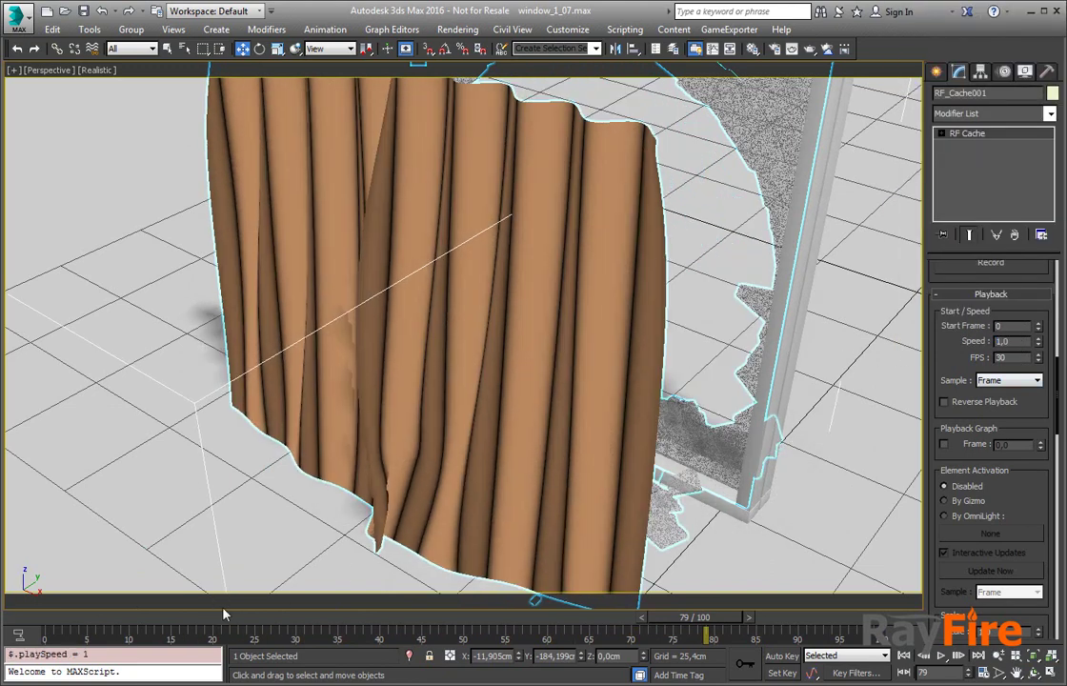
# Go back to frame 10 and compare the cache's playback FPS with the scene's frame rate in the time configuration
pyautogui.moveTo(229, 621); pyautogui.dragTo(119, 621)
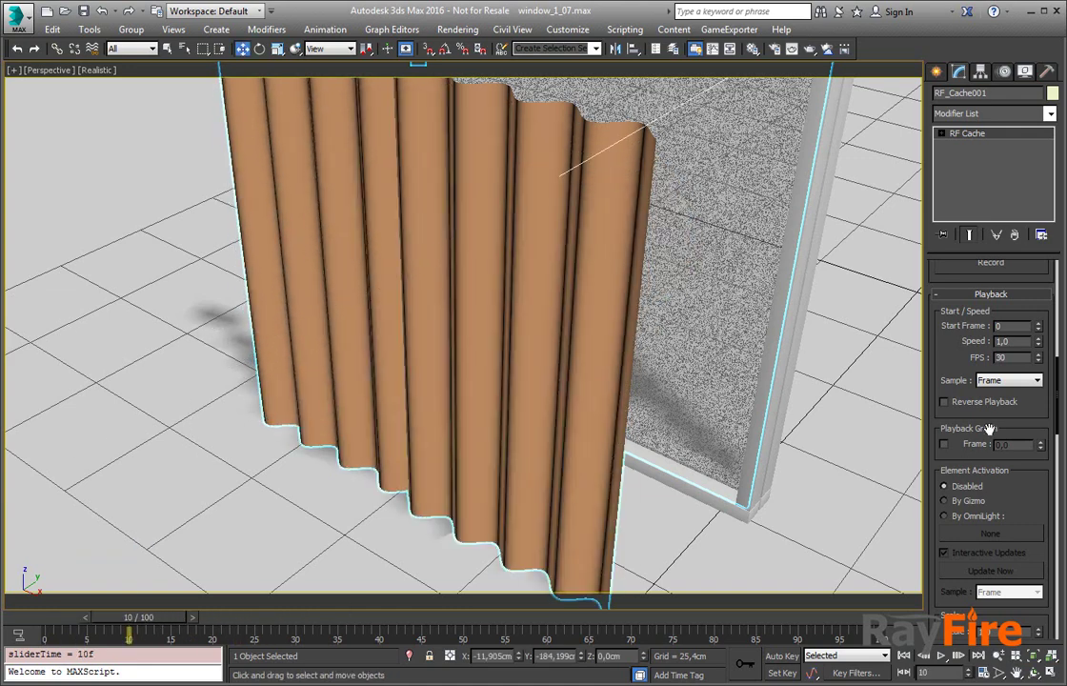
pyautogui.doubleClick(1011, 358)
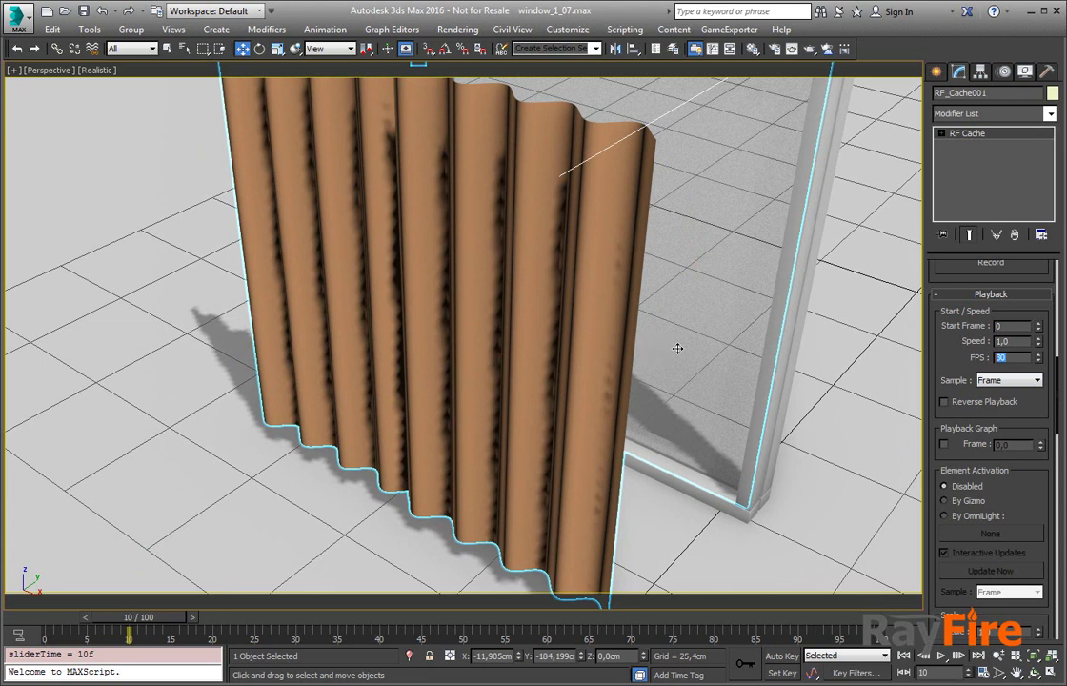
pyautogui.click(984, 671)
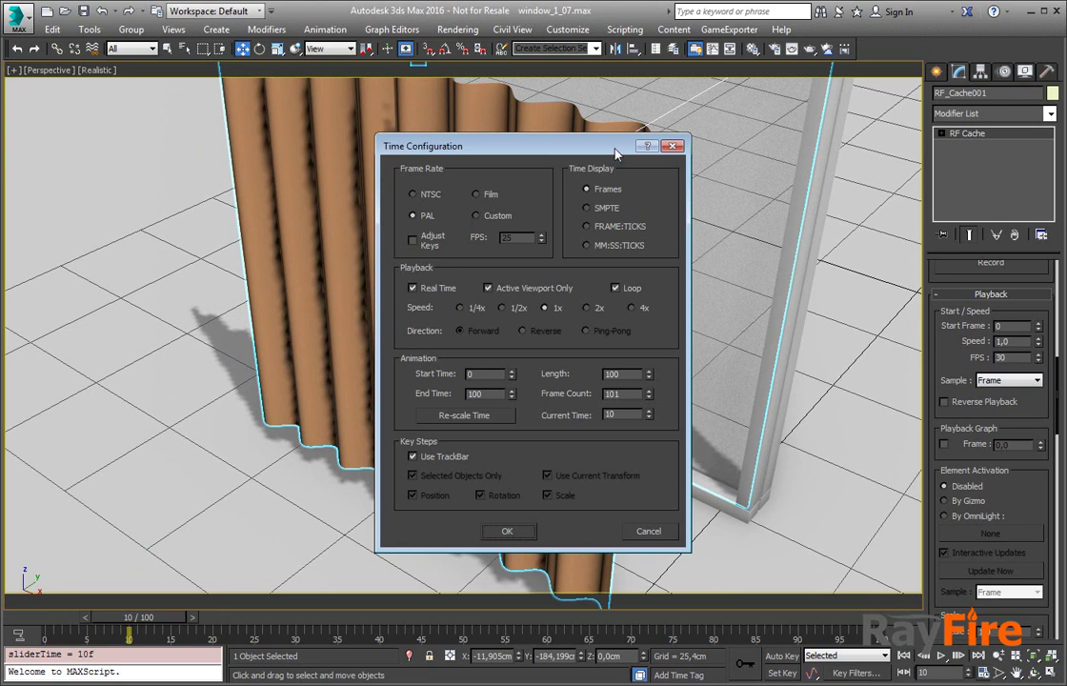
pyautogui.click(671, 147)
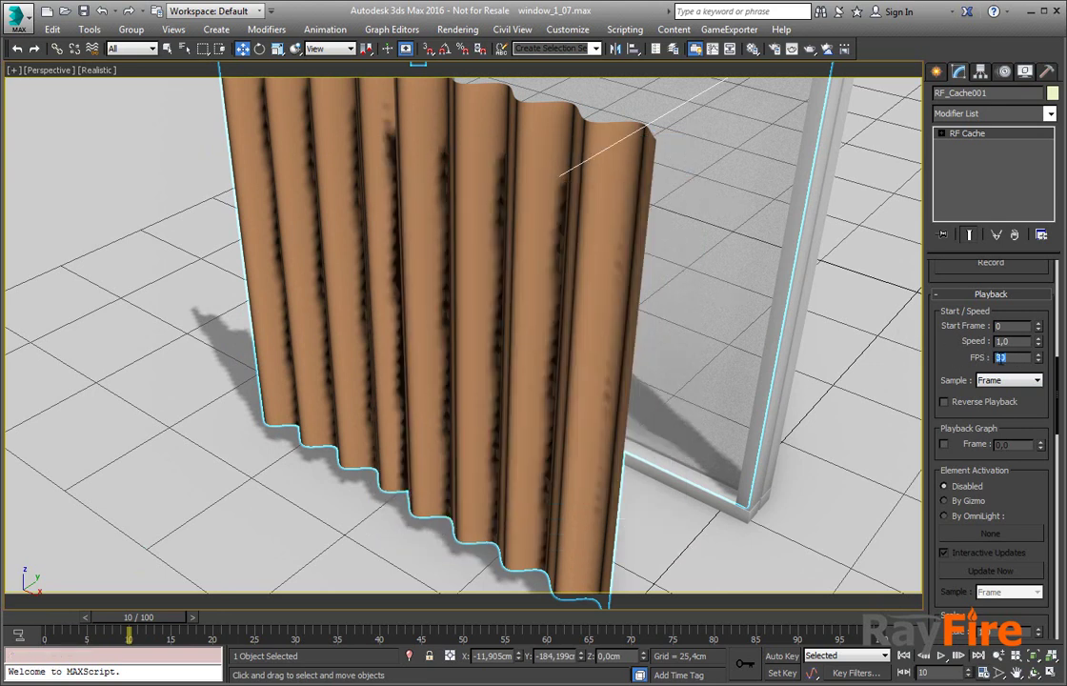
pyautogui.doubleClick(1005, 358)
# Try a different scale factor for the cache and reset the scale to 1
pyautogui.scroll(-3, 990, 409)
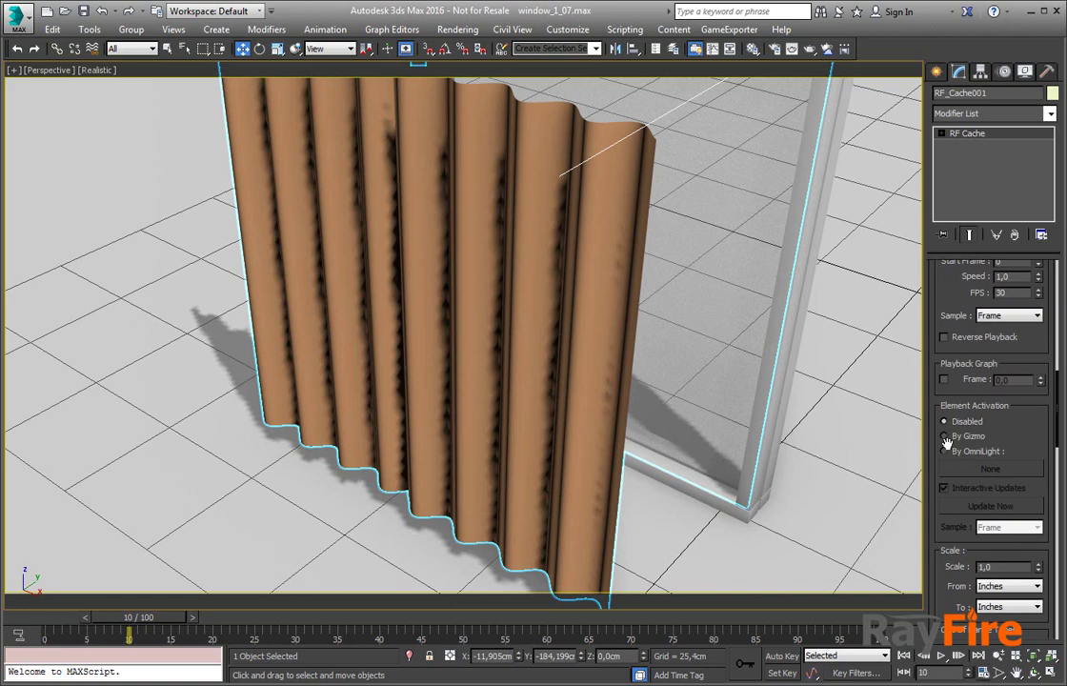
pyautogui.scroll(-5, 941, 439)
pyautogui.scroll(-3, 947, 470)
pyautogui.scroll(-5, 630, 416)
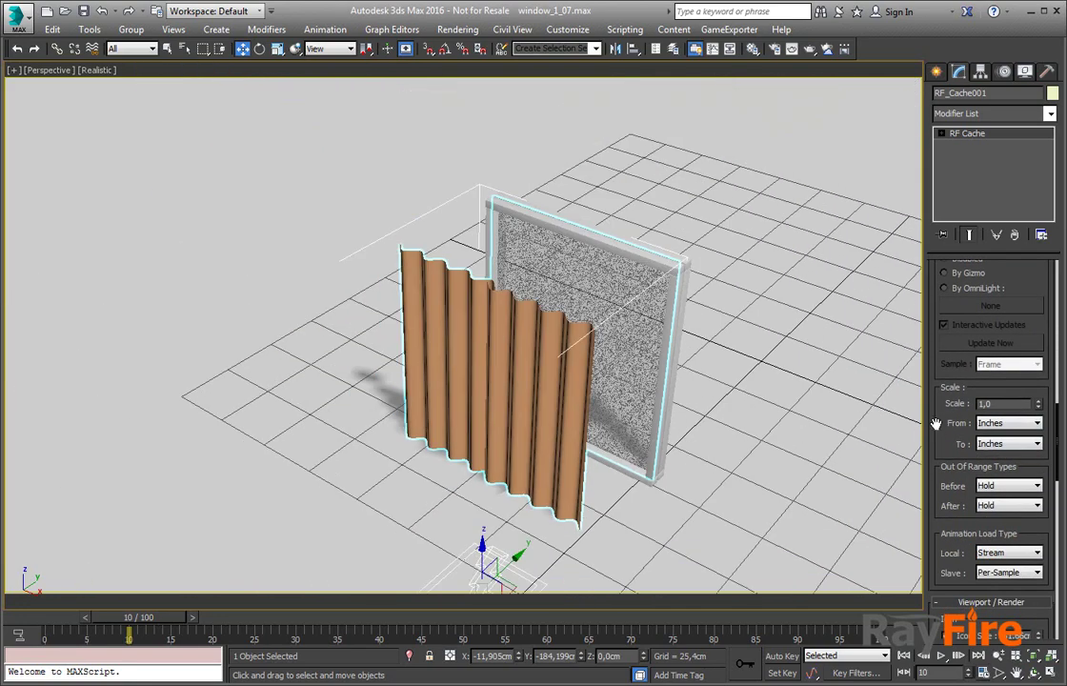
pyautogui.moveTo(1039, 408); pyautogui.dragTo(1017, 358)
pyautogui.doubleClick(1007, 403)
pyautogui.write('1')
pyautogui.press('Return')
# Set the cache's scale conversion to go from Inches to Milimeters
pyautogui.moveTo(860, 414); pyautogui.dragTo(664, 368, button='middle')
pyautogui.scroll(-3, 665, 370)
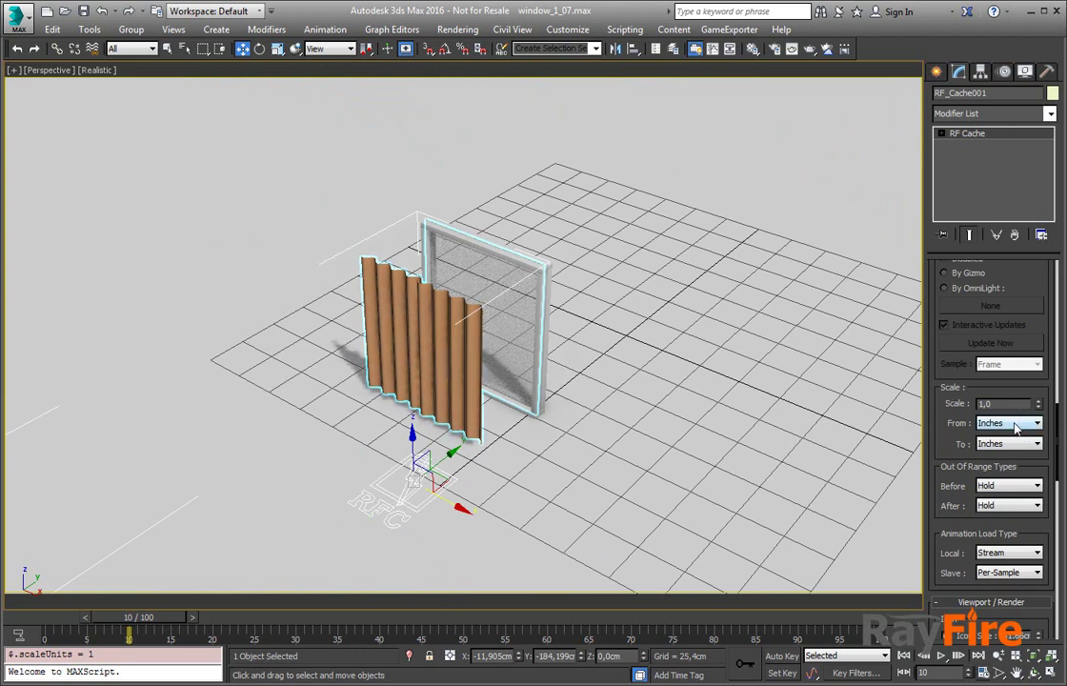
pyautogui.click(1007, 443)
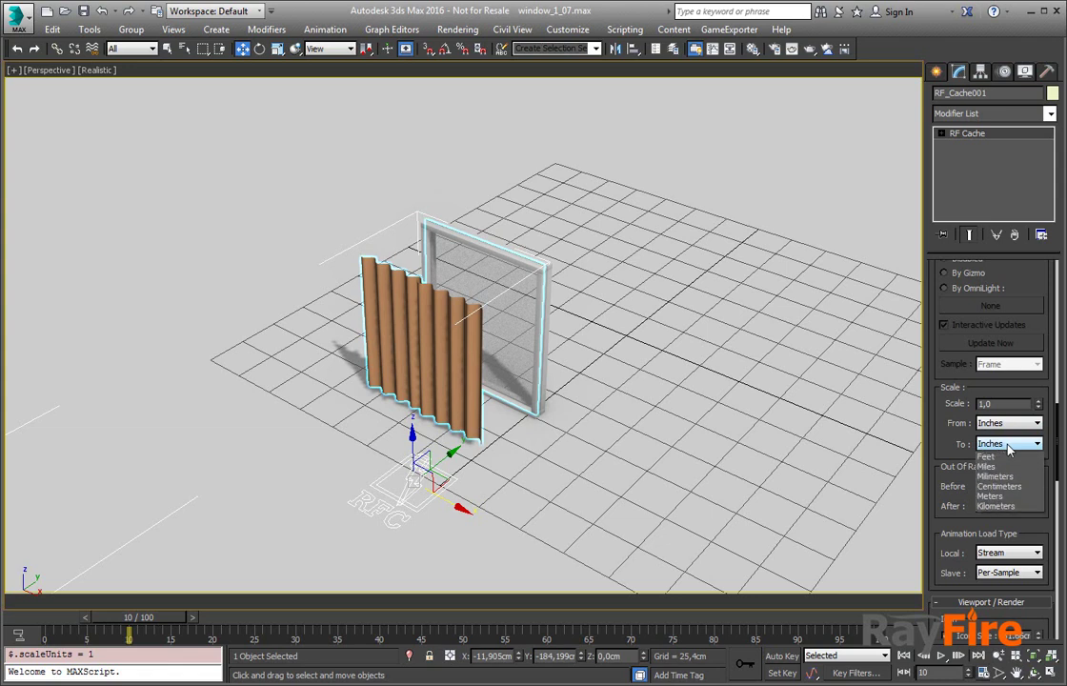
pyautogui.click(1000, 444)
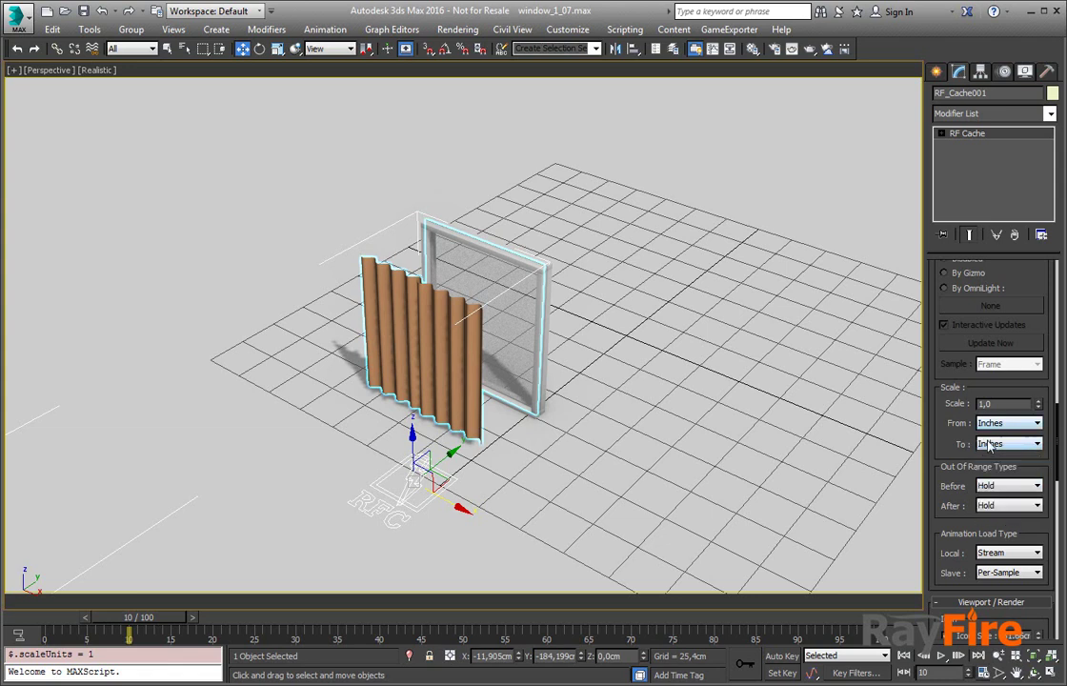
pyautogui.click(990, 445)
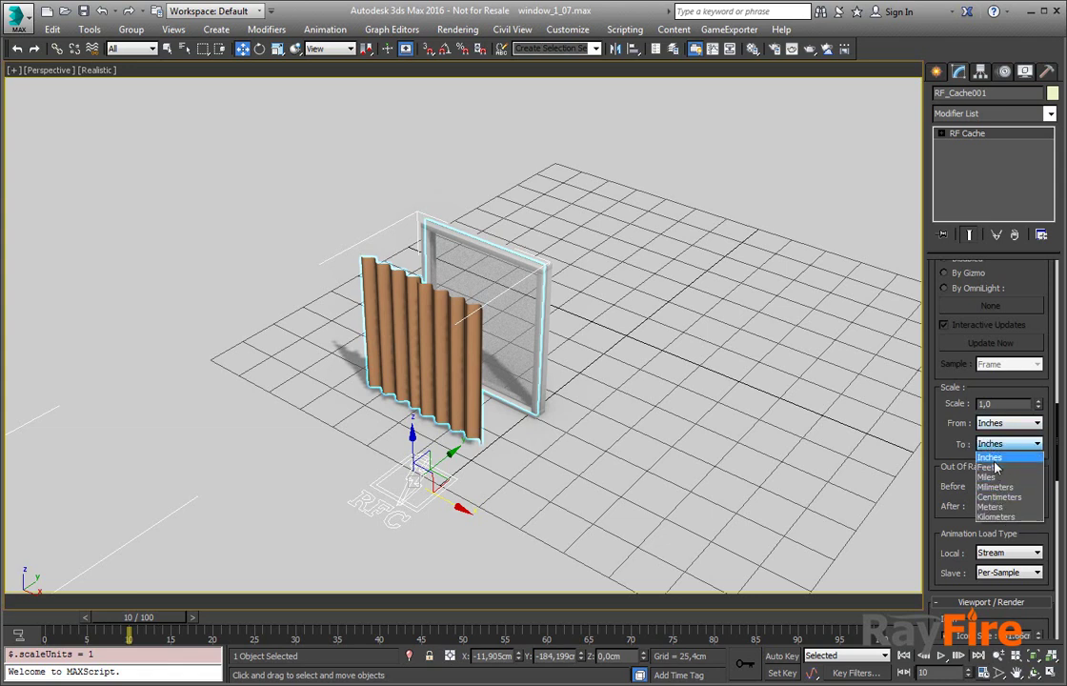
pyautogui.click(994, 458)
pyautogui.click(995, 446)
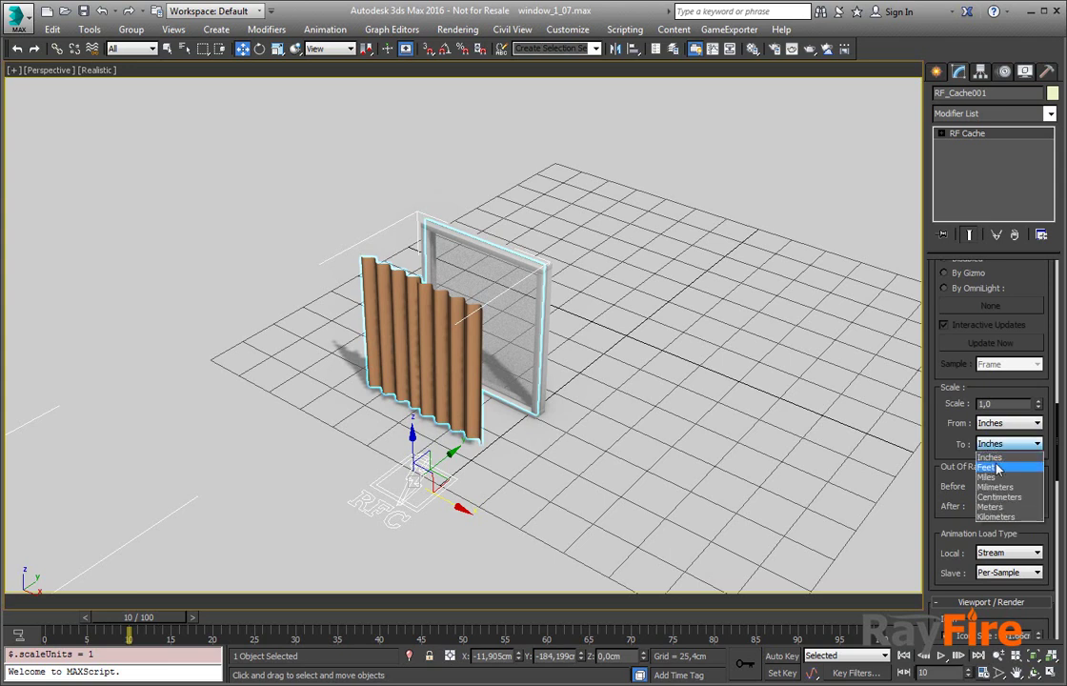
pyautogui.click(994, 486)
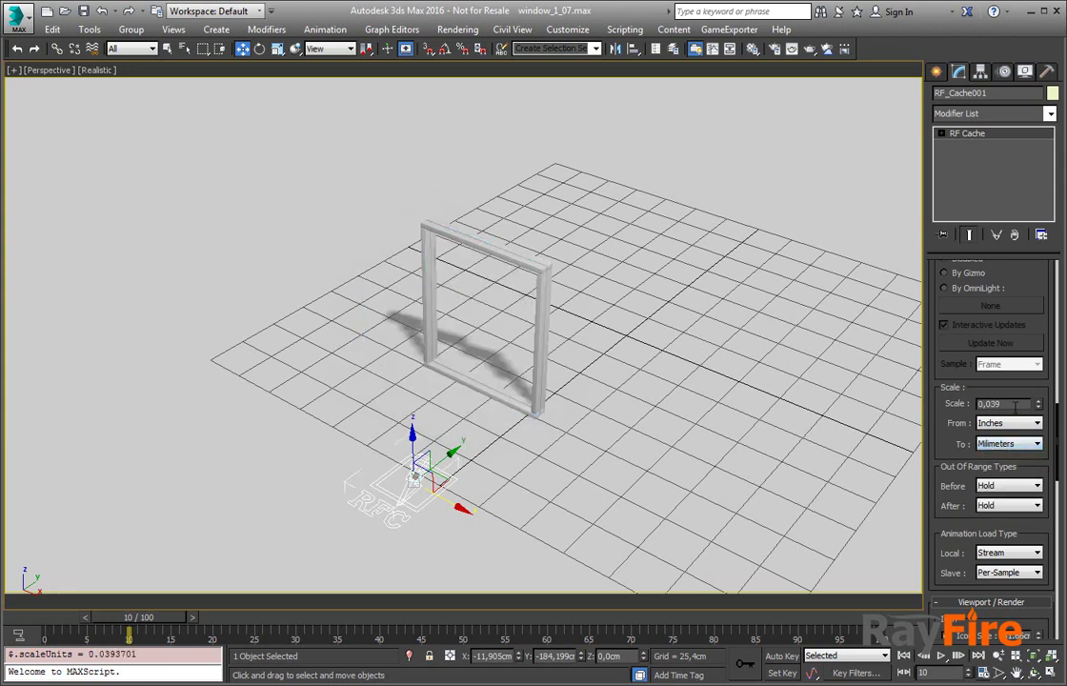
# Set the cache's target scale unit to Centimeters and scrub the scaled cache to frame 23
pyautogui.click(1008, 443)
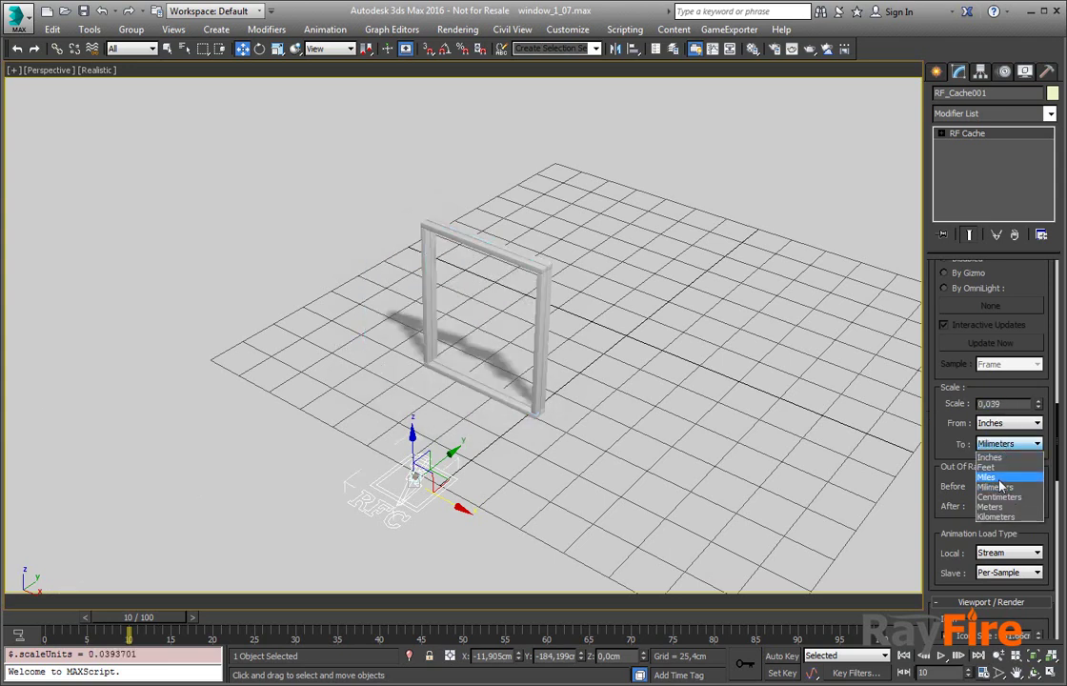
pyautogui.click(995, 497)
pyautogui.scroll(5, 543, 419)
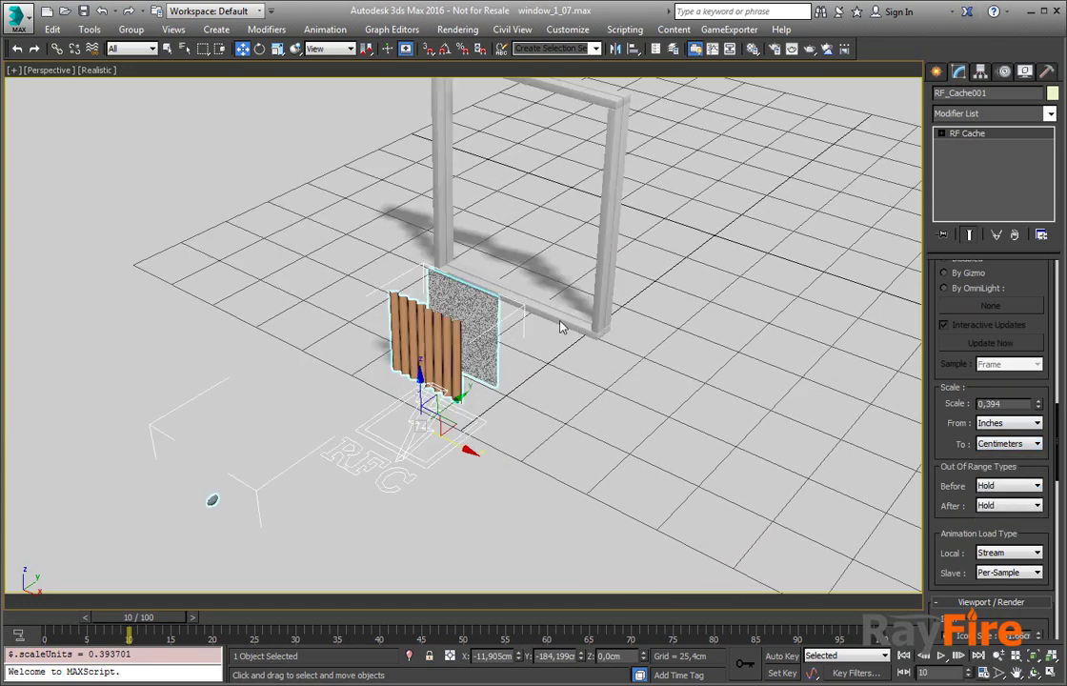
pyautogui.scroll(3, 361, 422)
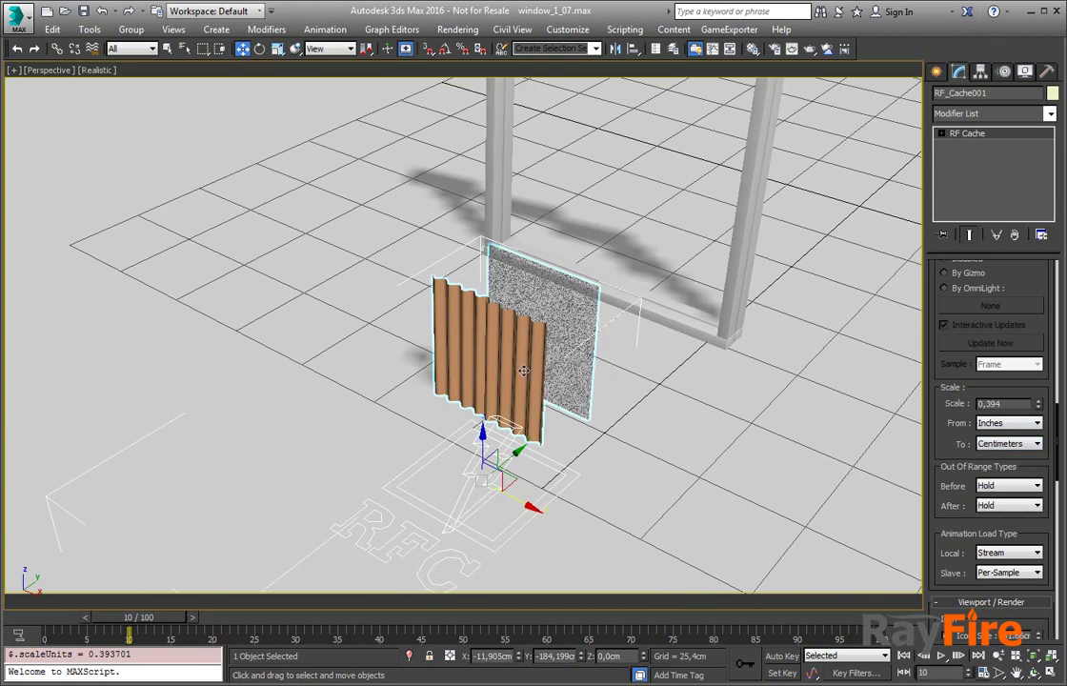
pyautogui.moveTo(167, 624); pyautogui.dragTo(229, 577)
pyautogui.press('w')
pyautogui.moveTo(962, 451); pyautogui.dragTo(946, 587)
pyautogui.moveTo(943, 325); pyautogui.dragTo(962, 593)
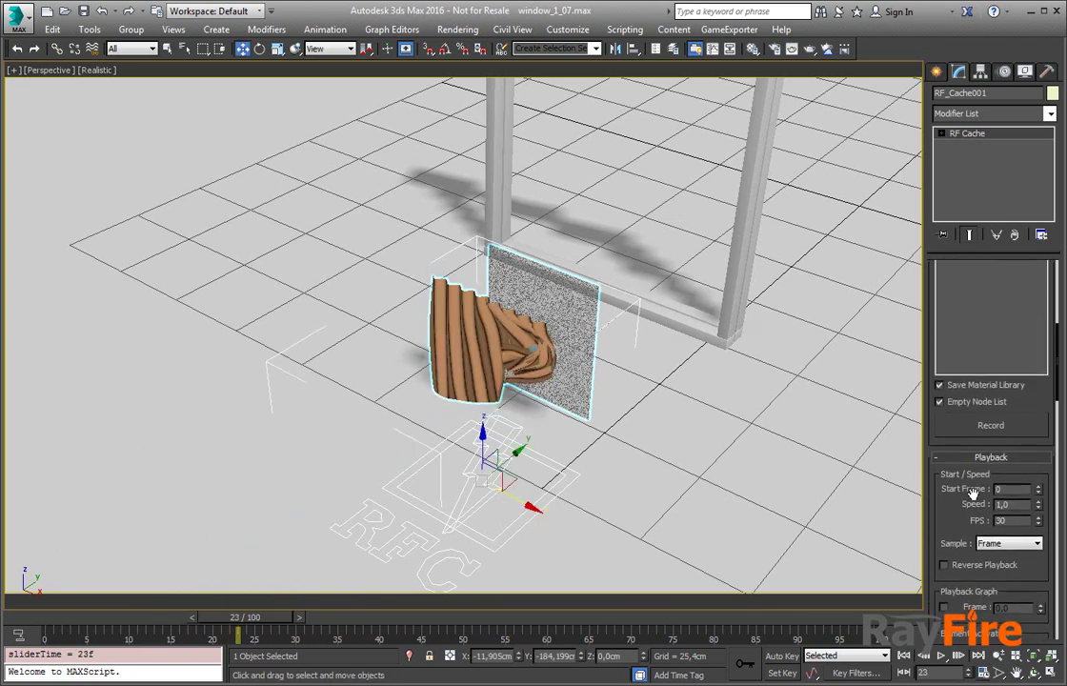
pyautogui.scroll(8, 1001, 473)
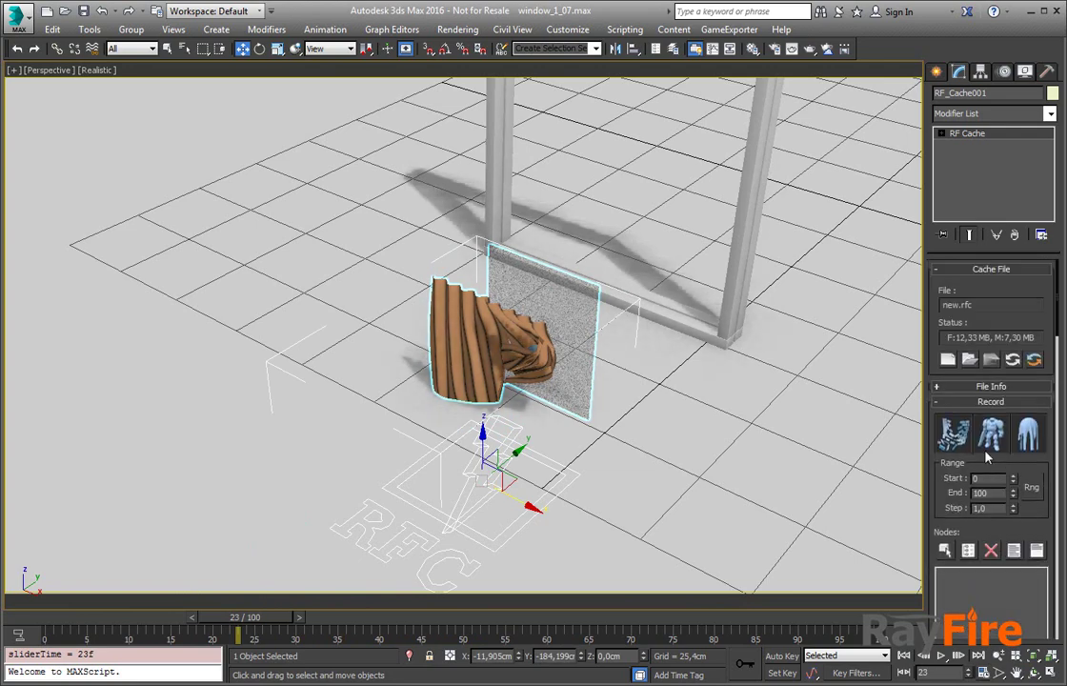
pyautogui.moveTo(638, 424); pyautogui.dragTo(585, 476, button='middle')
pyautogui.scroll(-4, 586, 476)
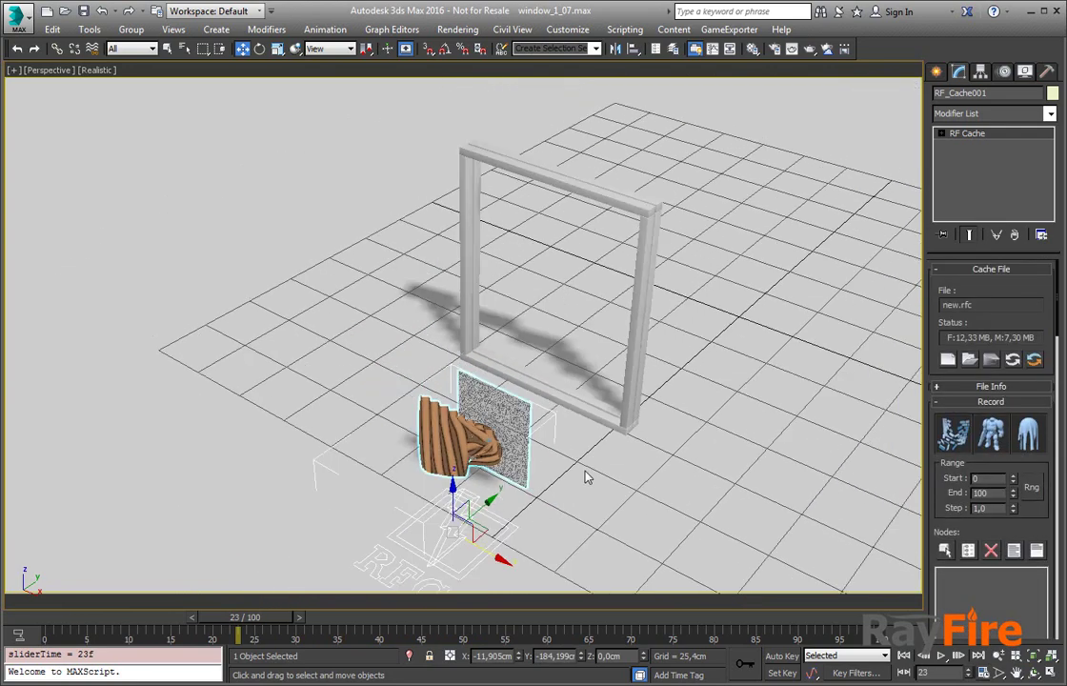